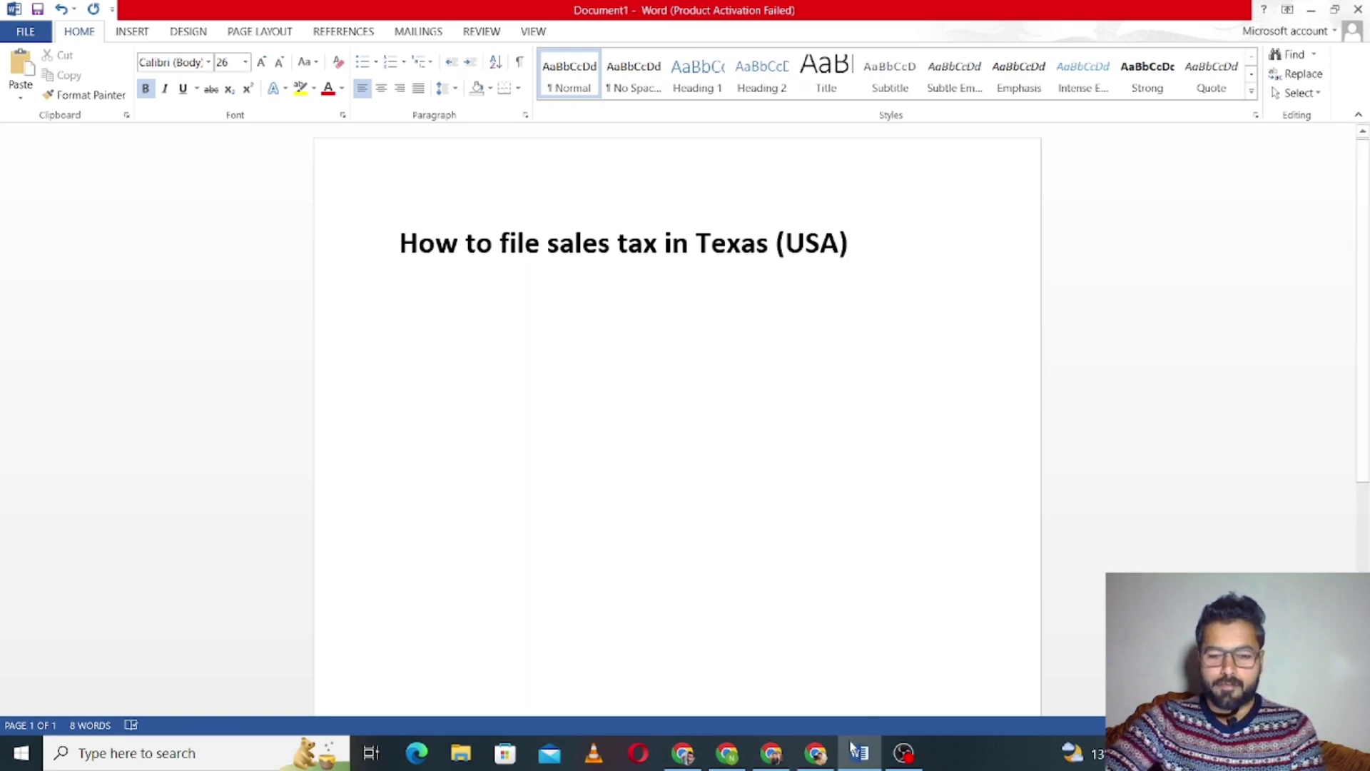
Step: Switch to Chrome, search Google for "comptroller texas" and open the Comptroller.Texas.Gov home page
click(828, 763)
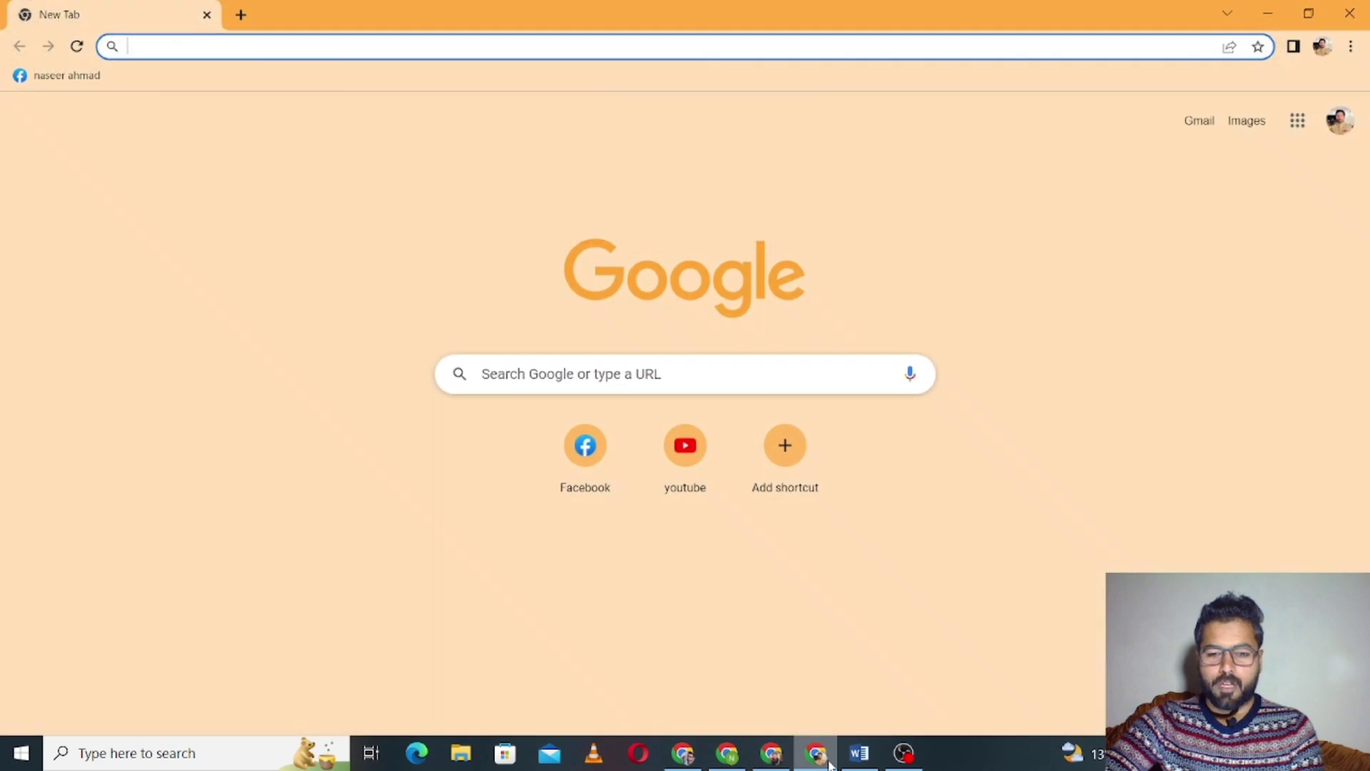
click(682, 380)
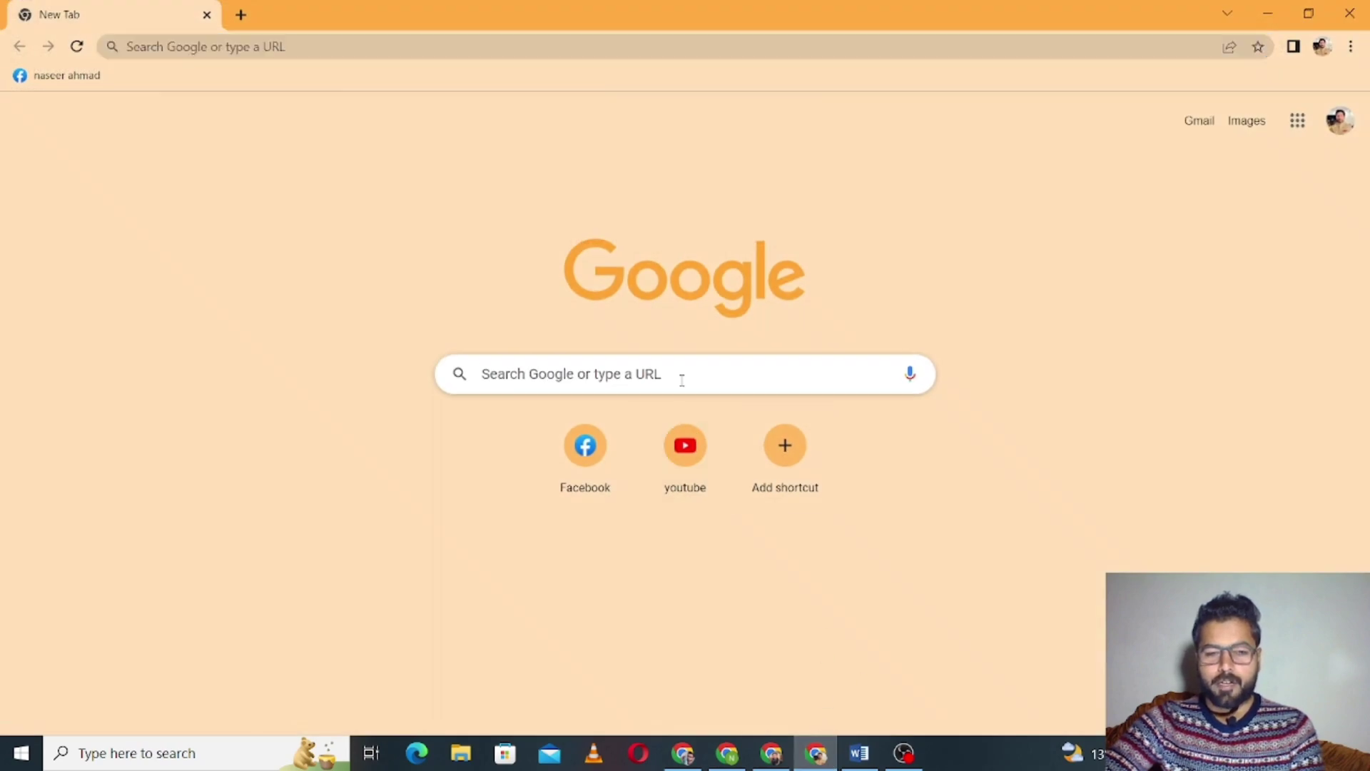
text(co)
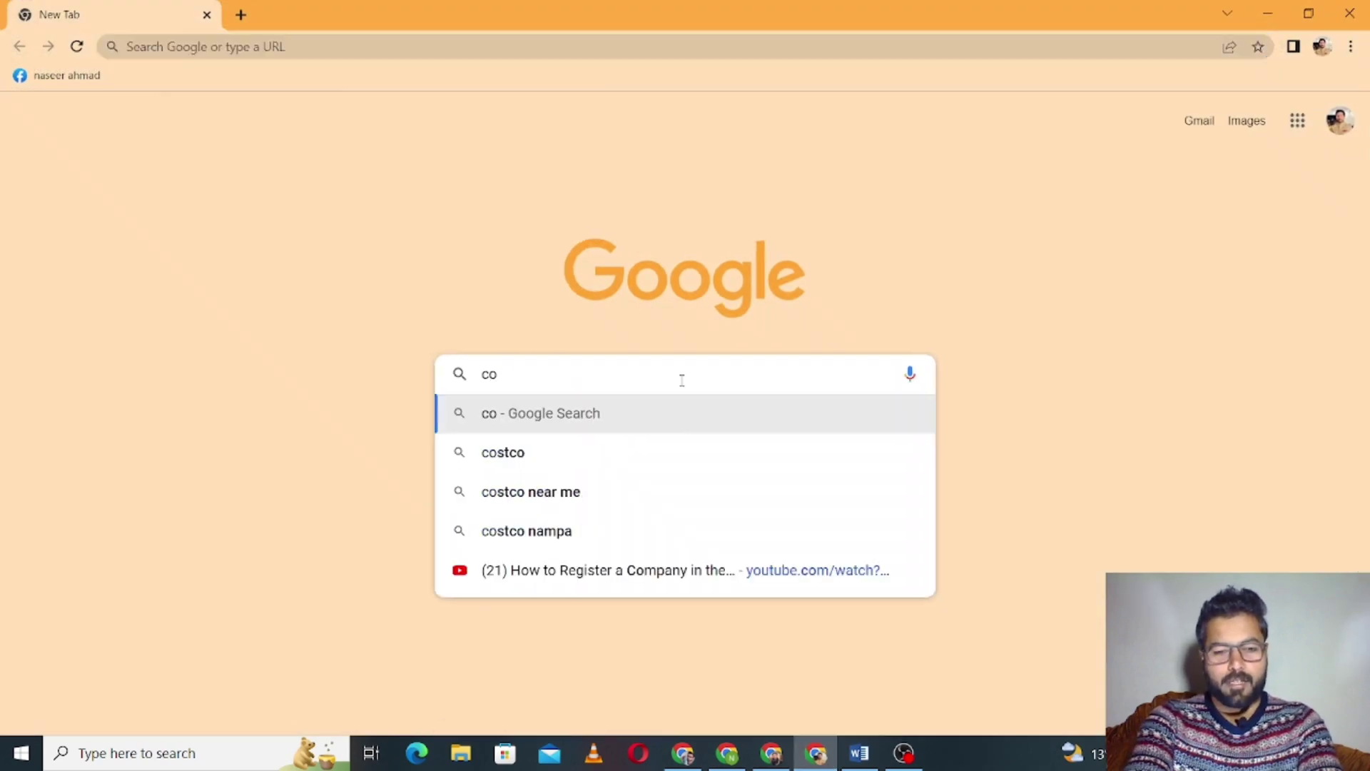
text(mptroller texas)
key(Return)
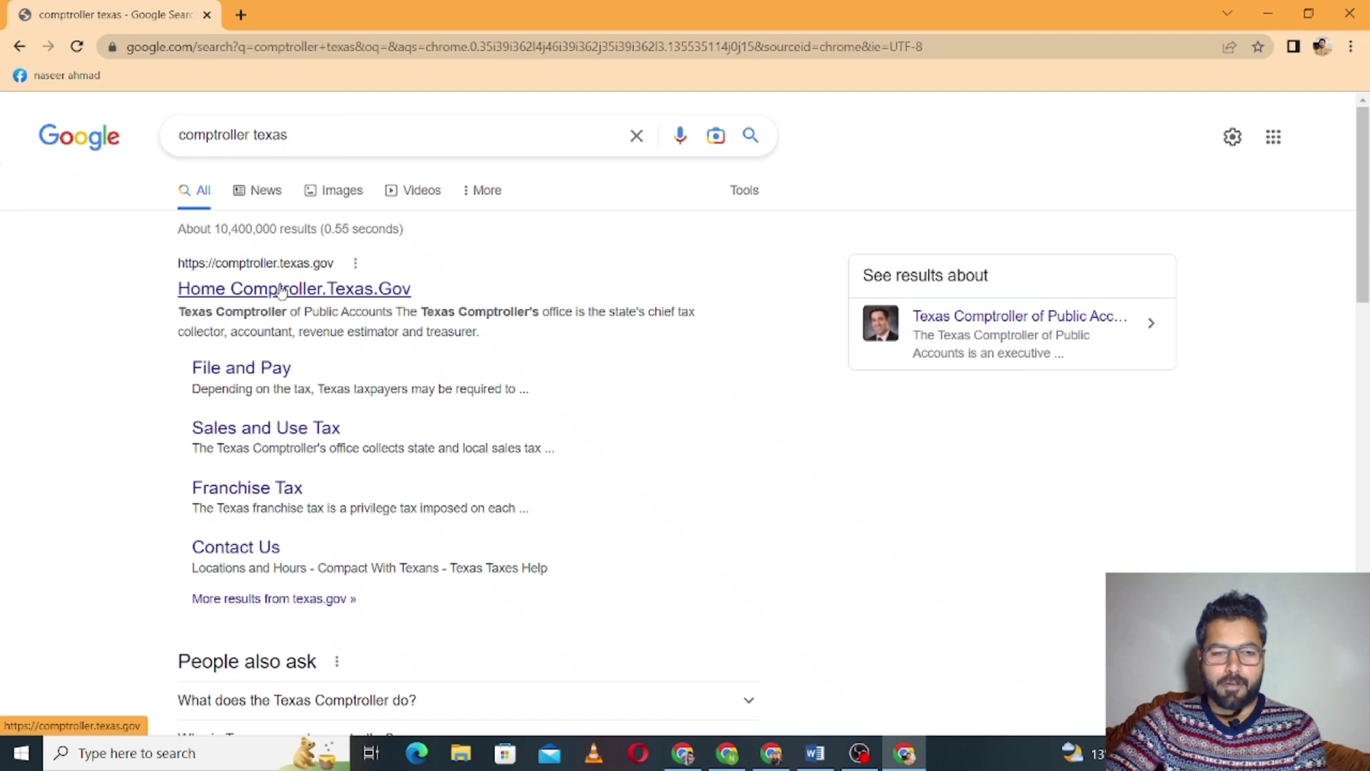
click(282, 290)
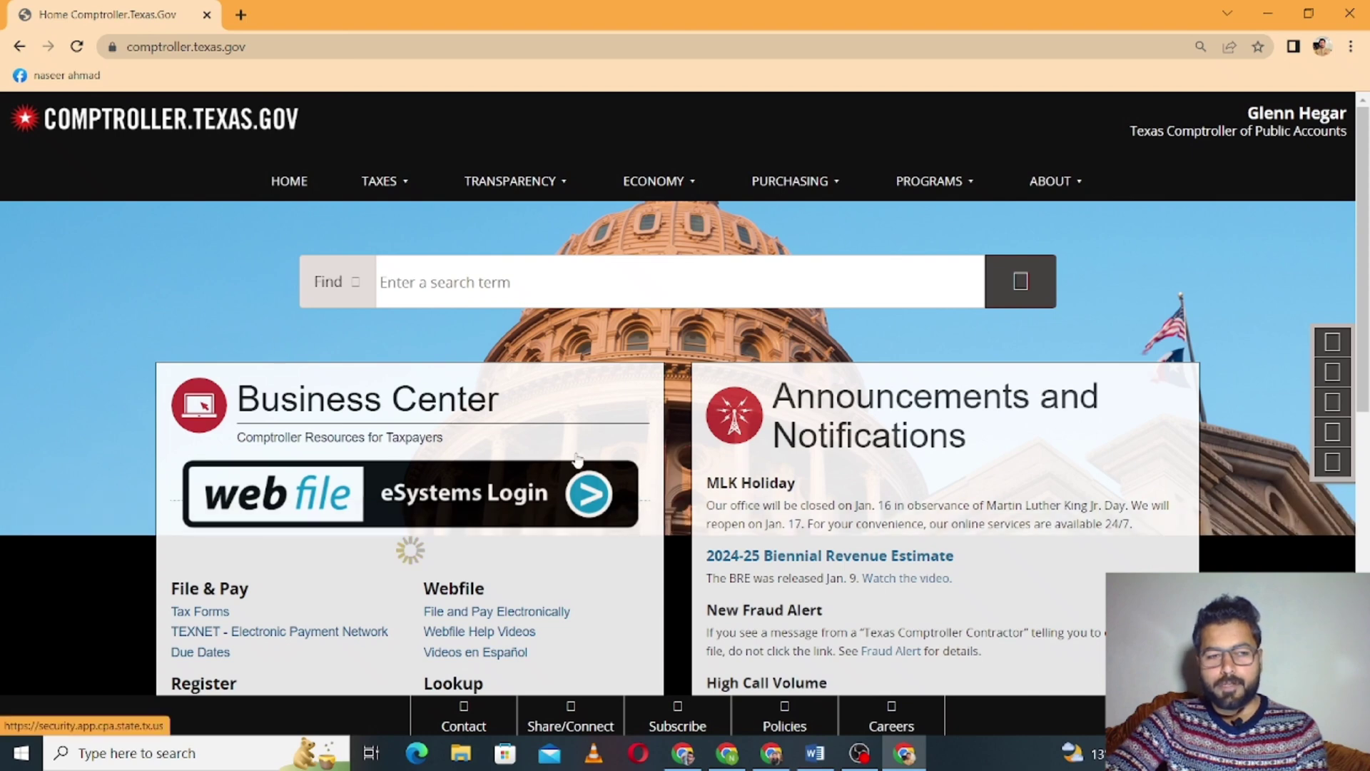
Step: Open the WebFile eSystems login and log in with the account's user ID and password
scroll(500, 447, down, 1)
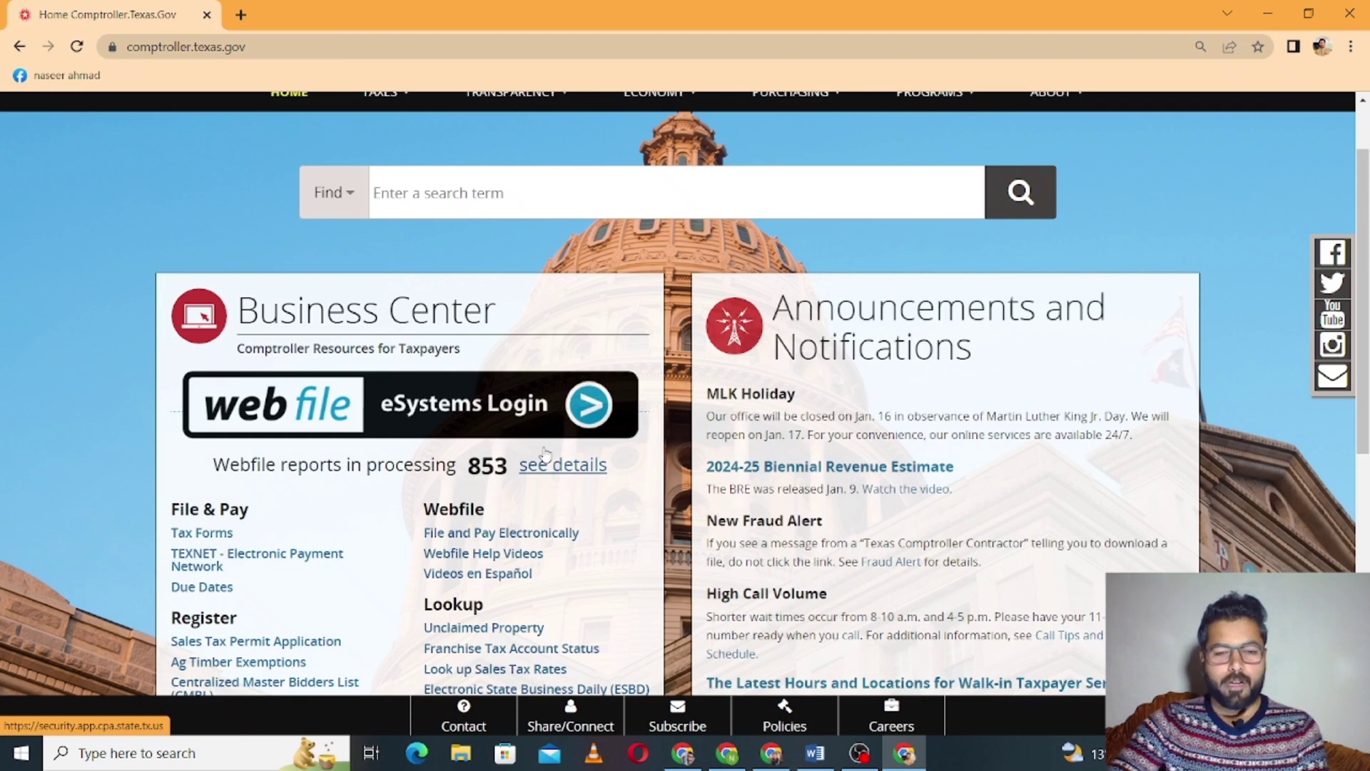
click(579, 406)
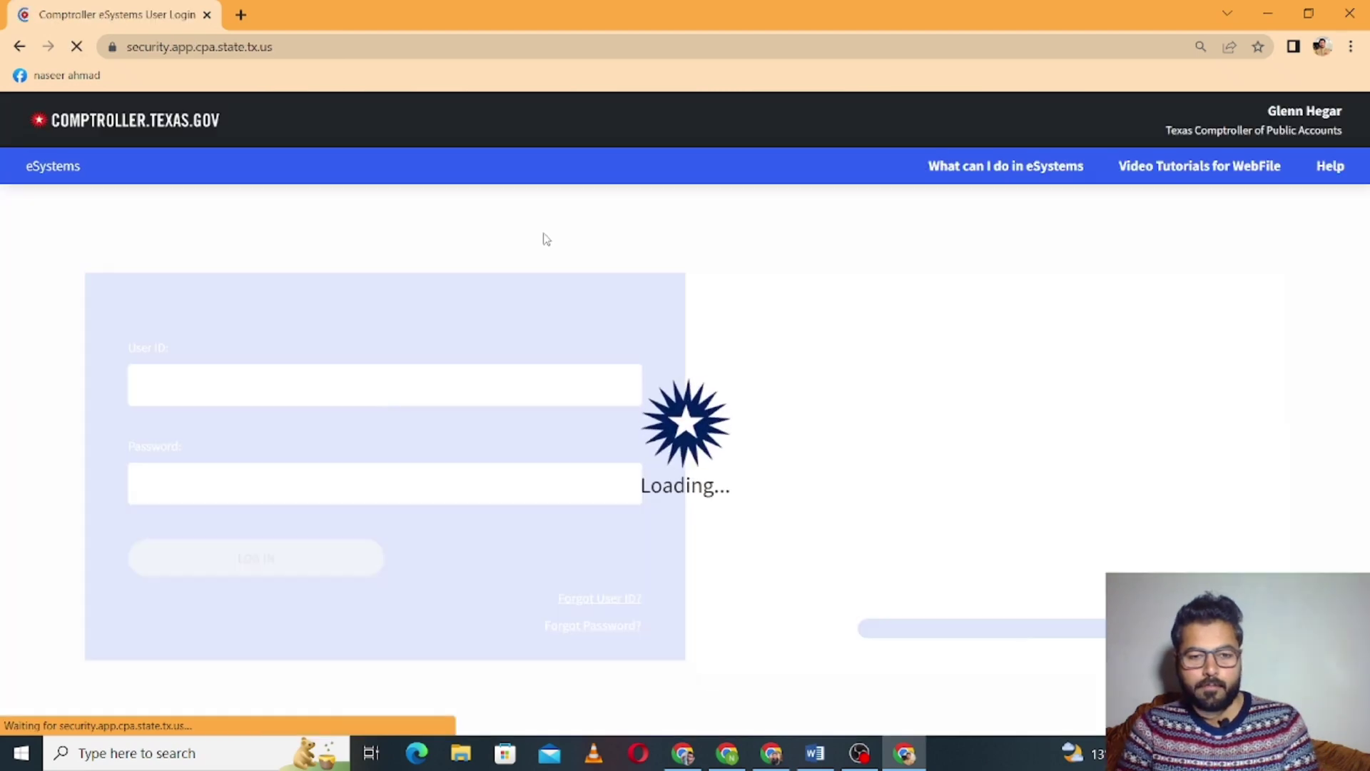
scroll(534, 394, down, 1)
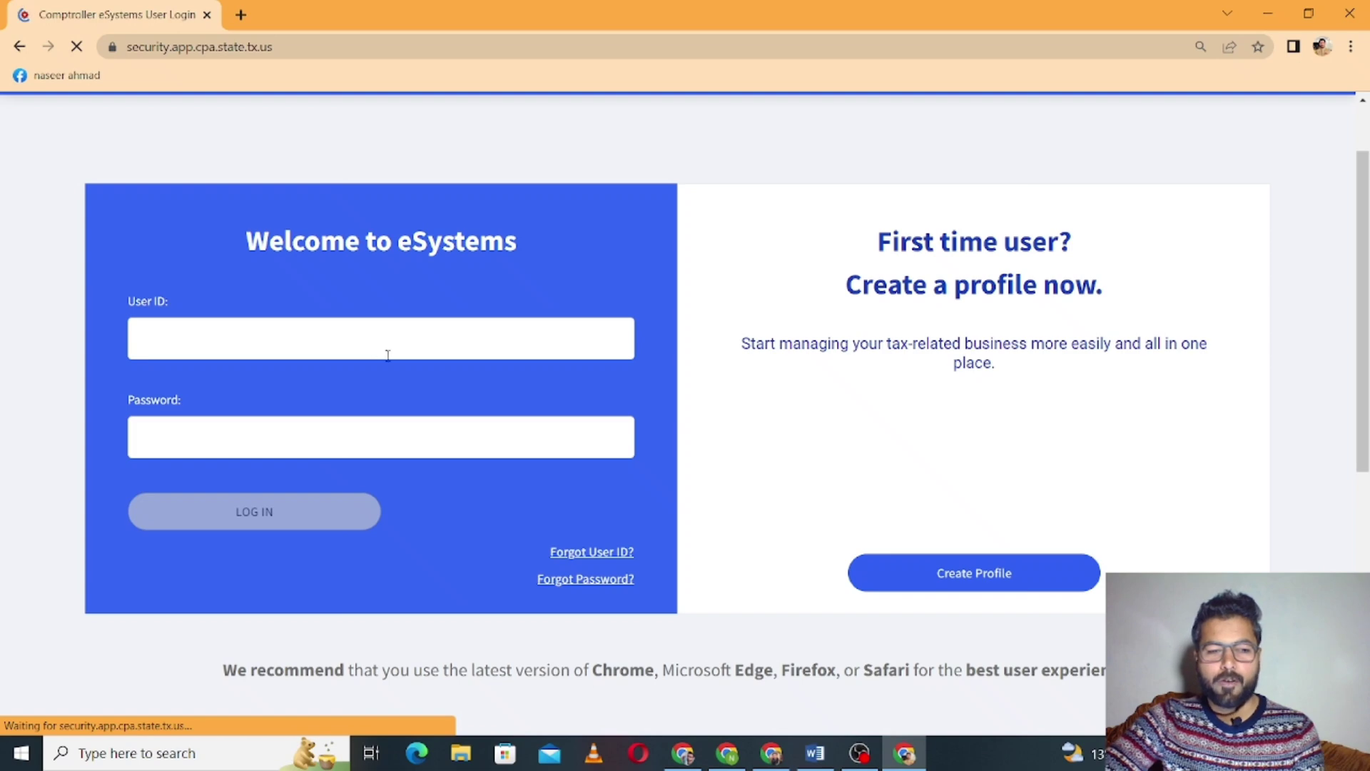
click(328, 335)
click(256, 410)
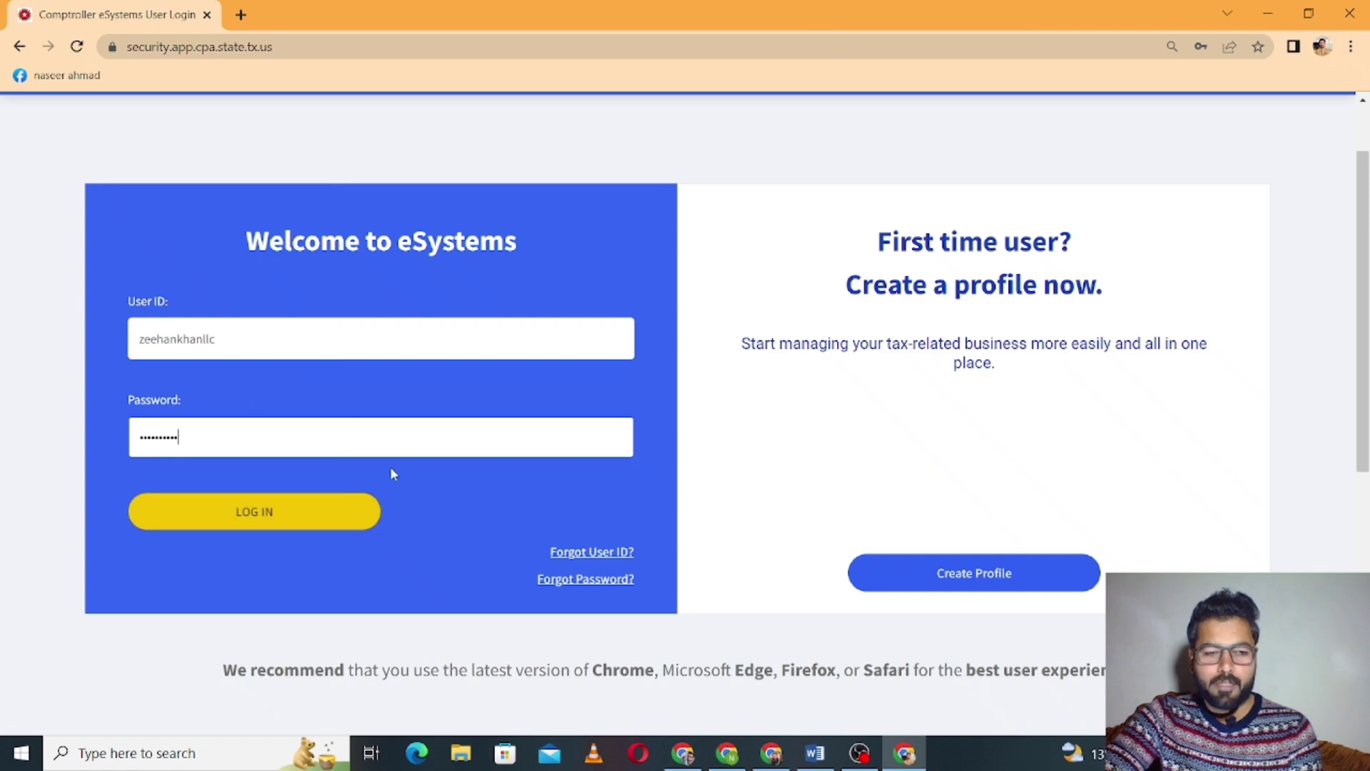
click(293, 516)
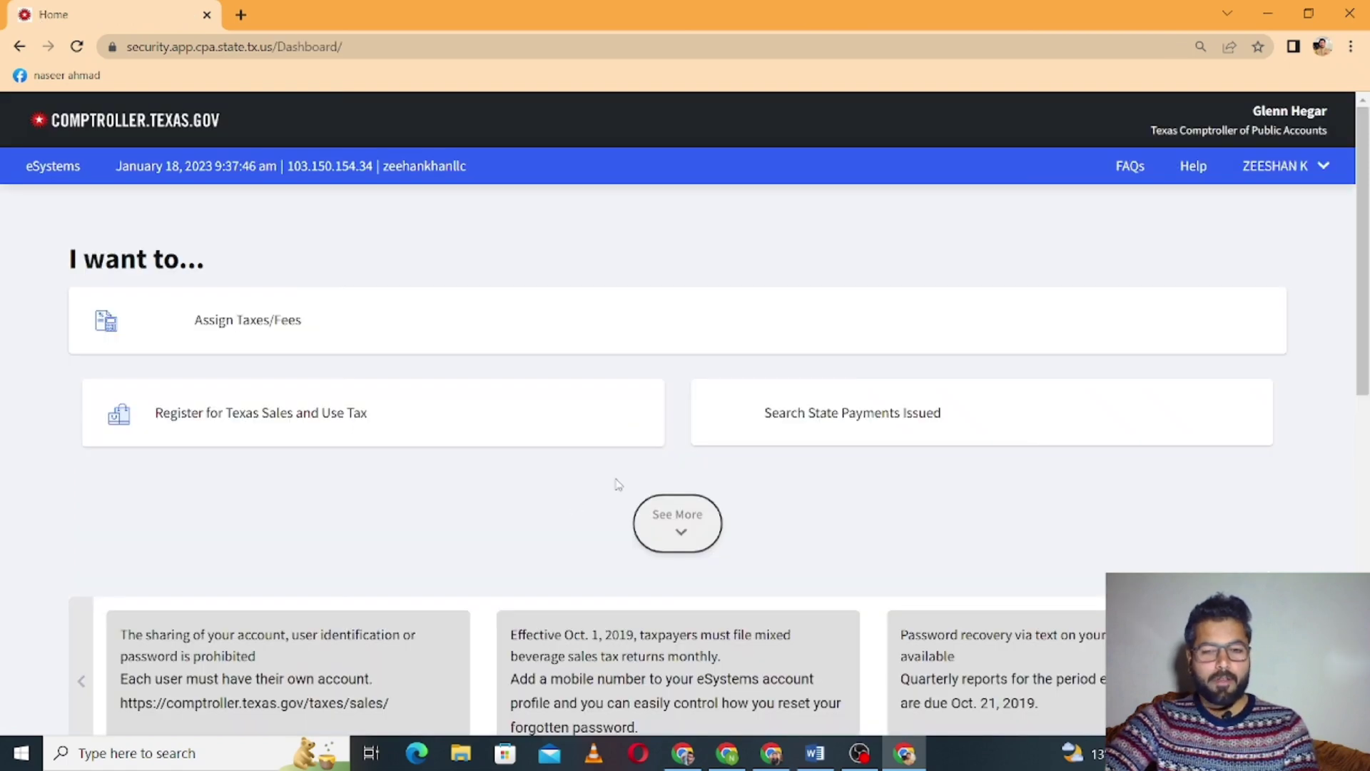
Step: Start assigning taxes/fees and enter the company's 11-digit taxpayer number, consulting the sample franchise tax notice for where to find it
click(263, 327)
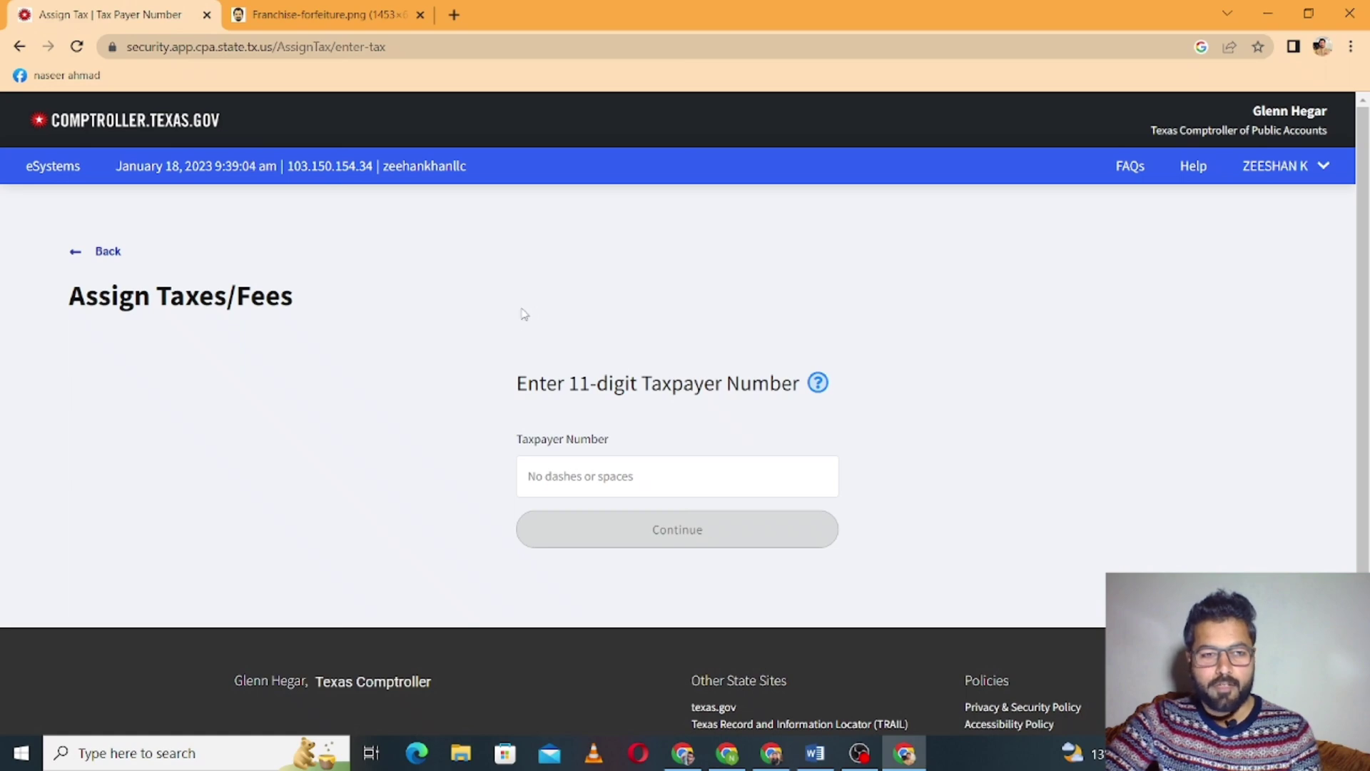
click(328, 13)
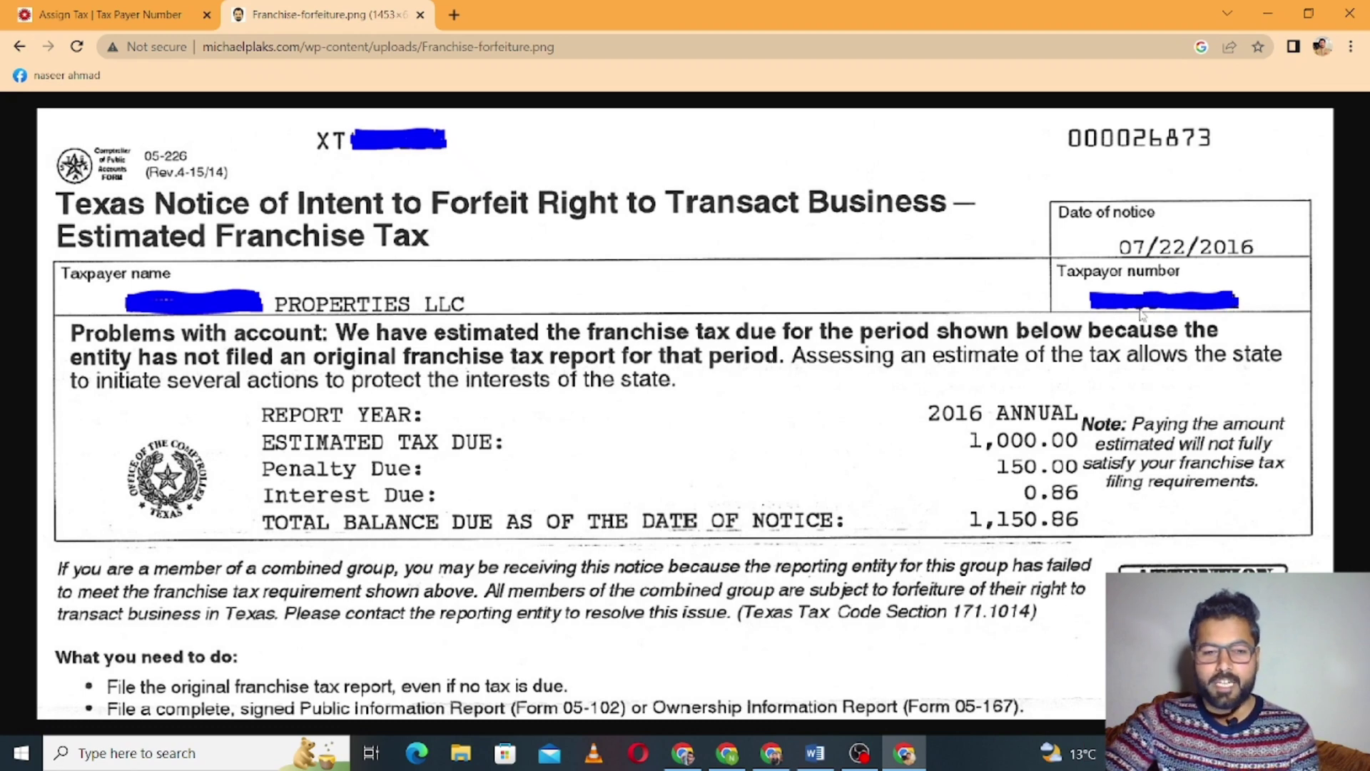
click(166, 10)
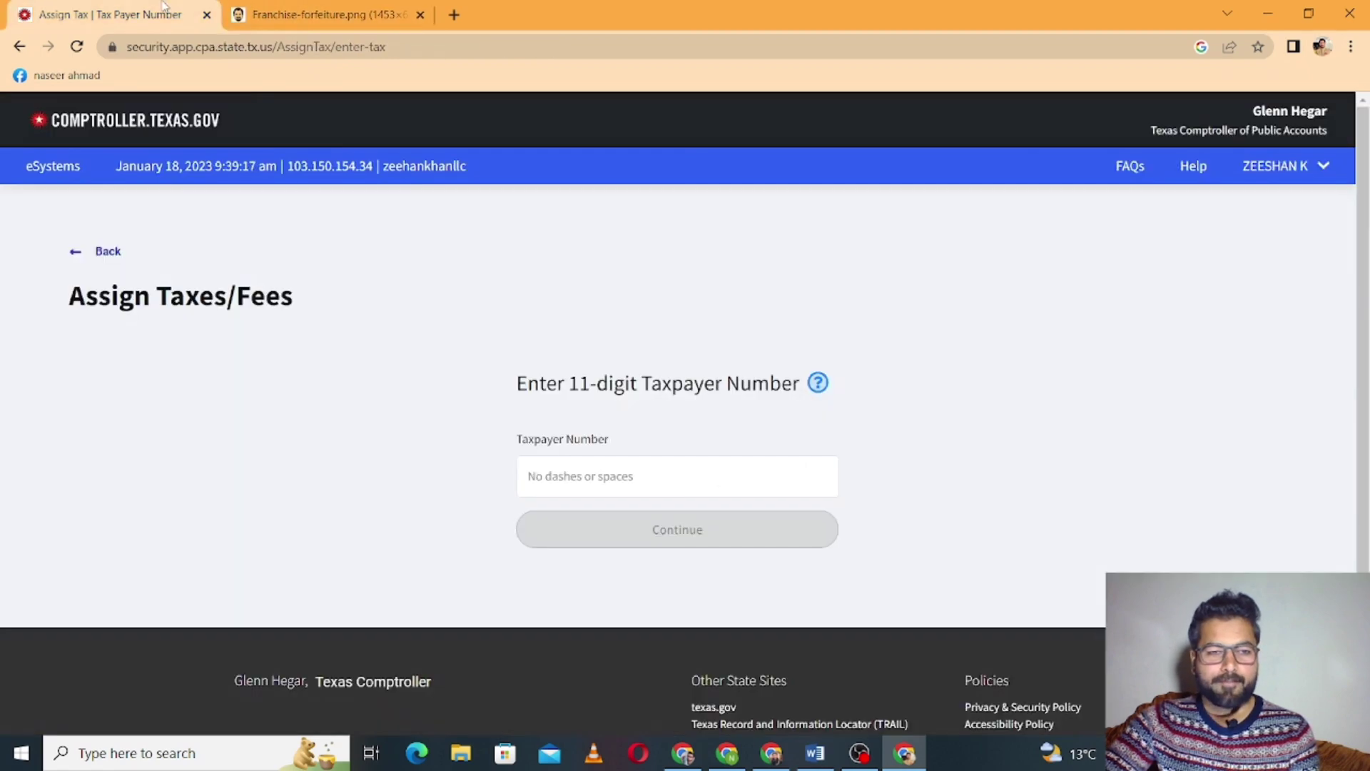
click(428, 404)
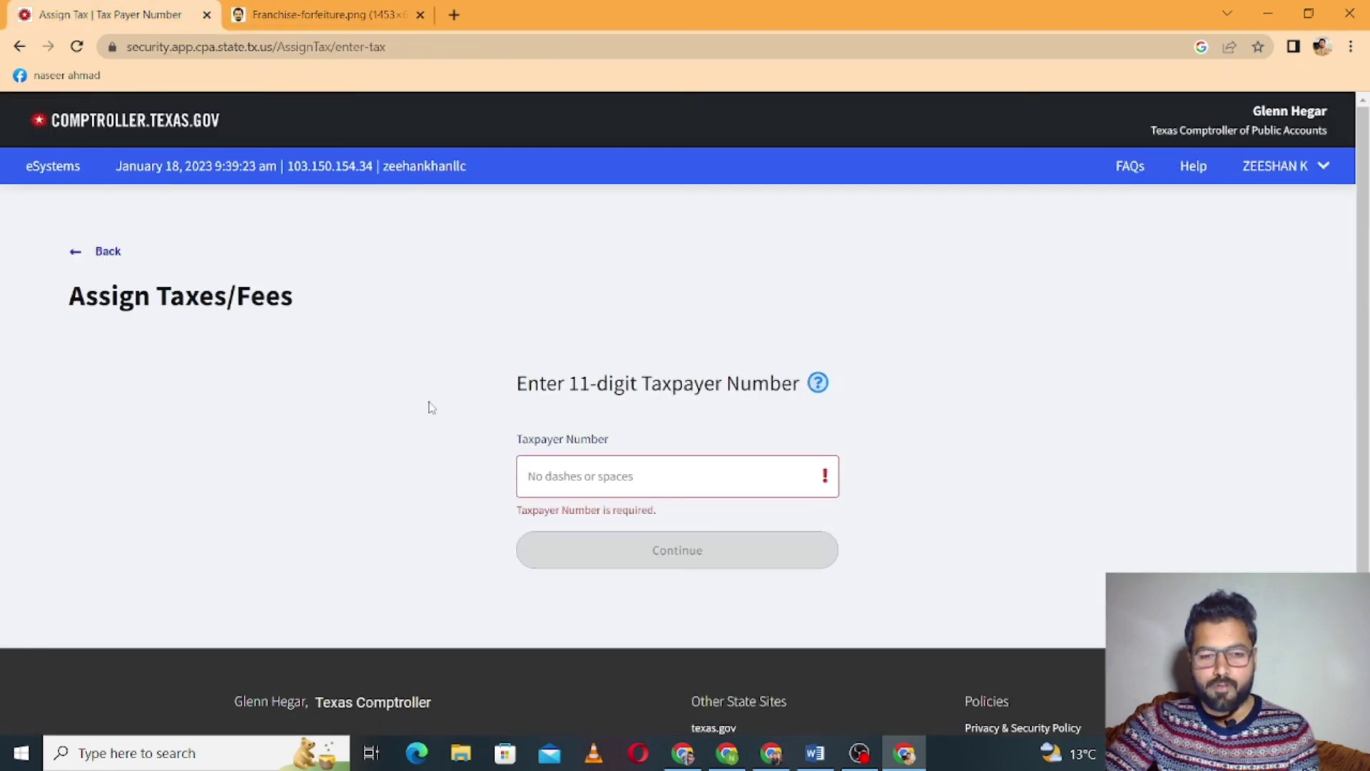
click(552, 469)
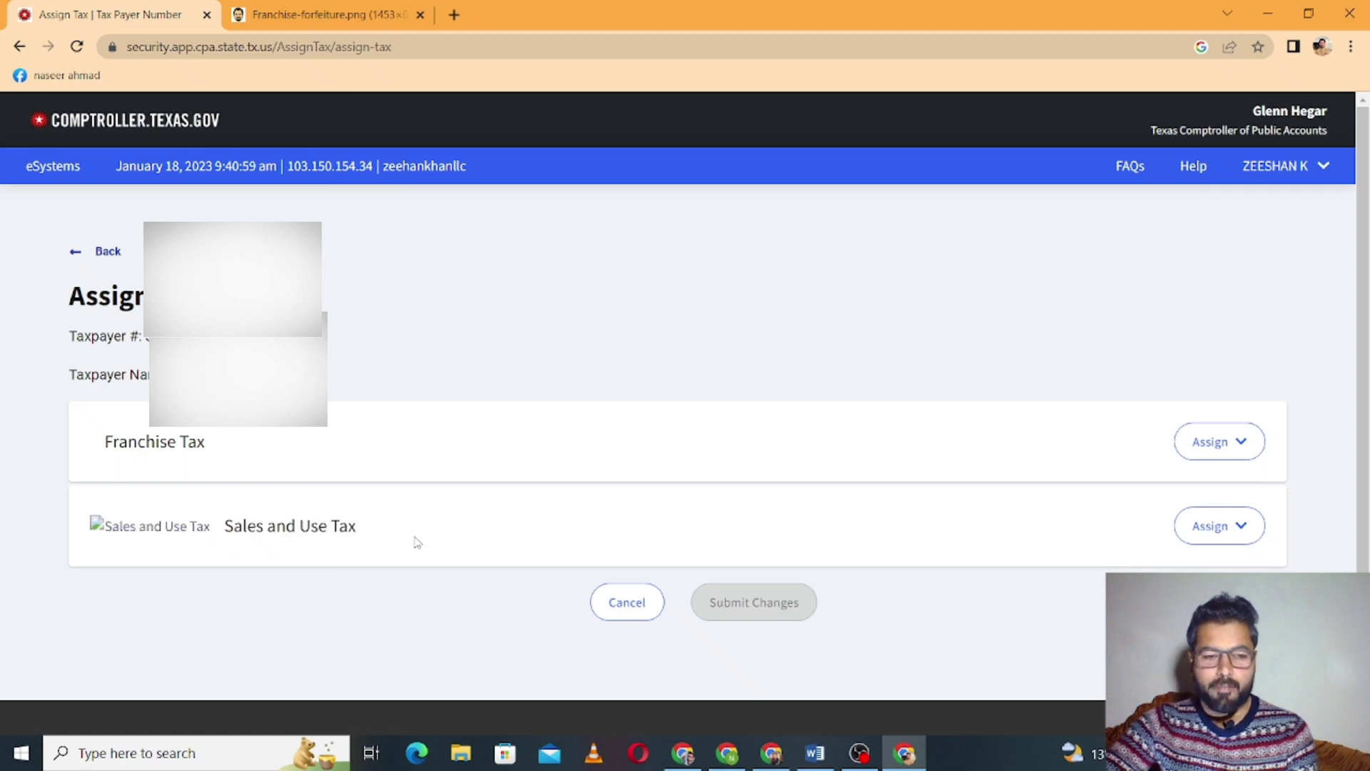
Step: Assign Sales and Use Tax with the company's WebFile number, consulting the sample notice for the XT number's location
scroll(333, 561, down, 2)
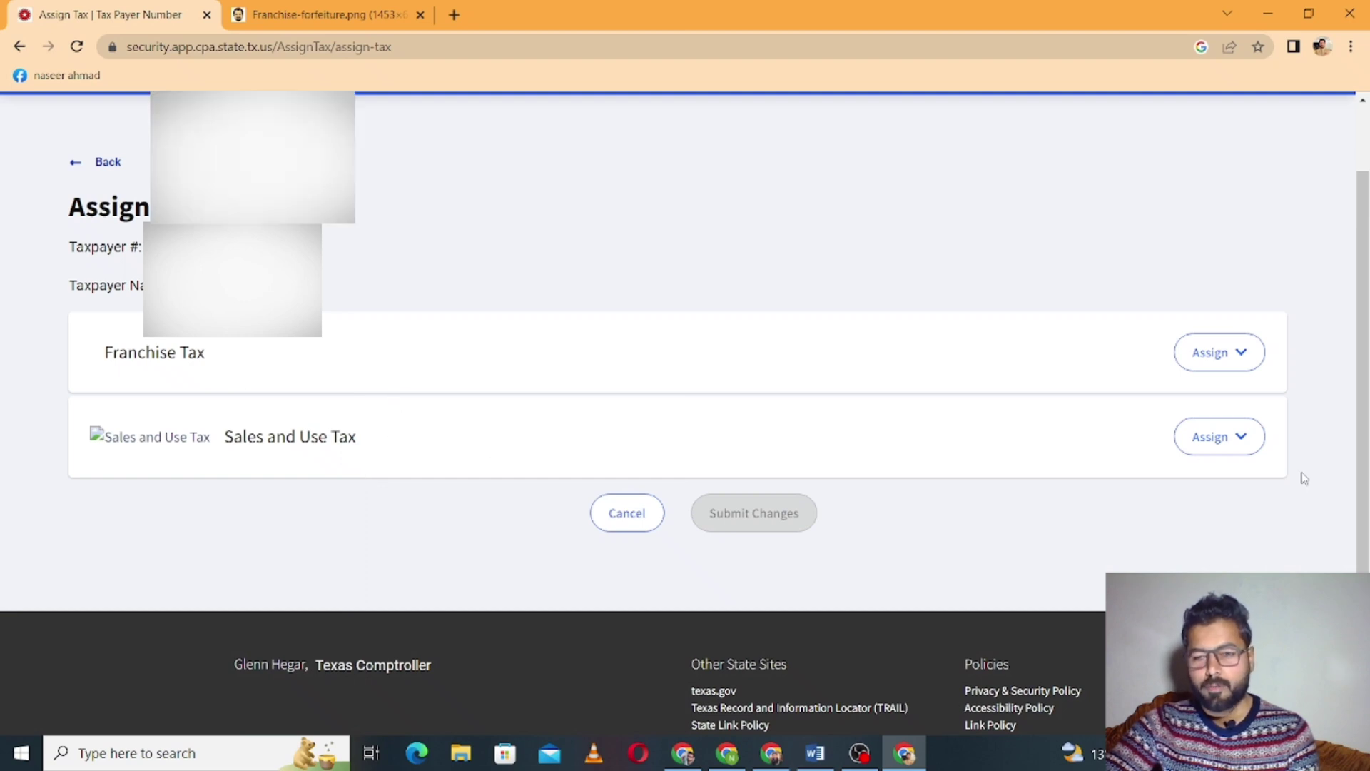
click(1229, 451)
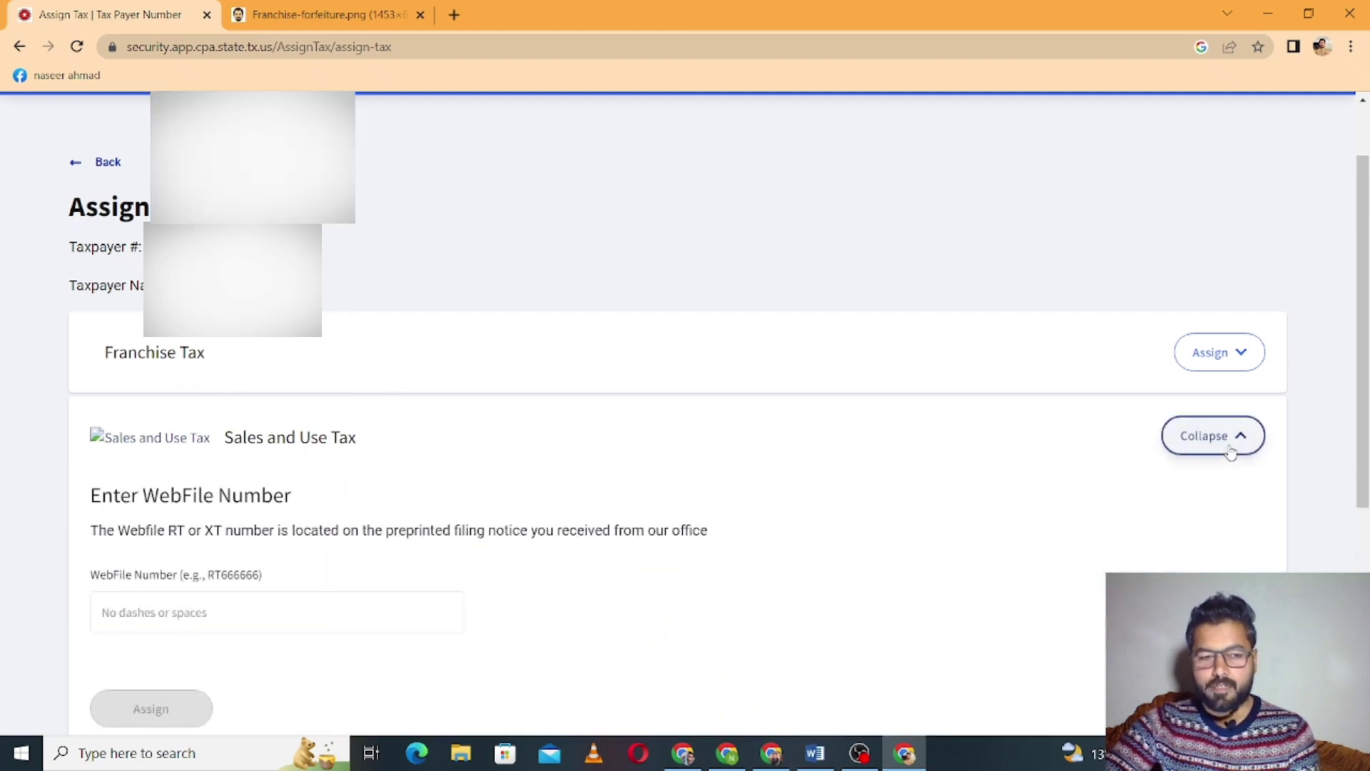
scroll(1231, 453, down, 3)
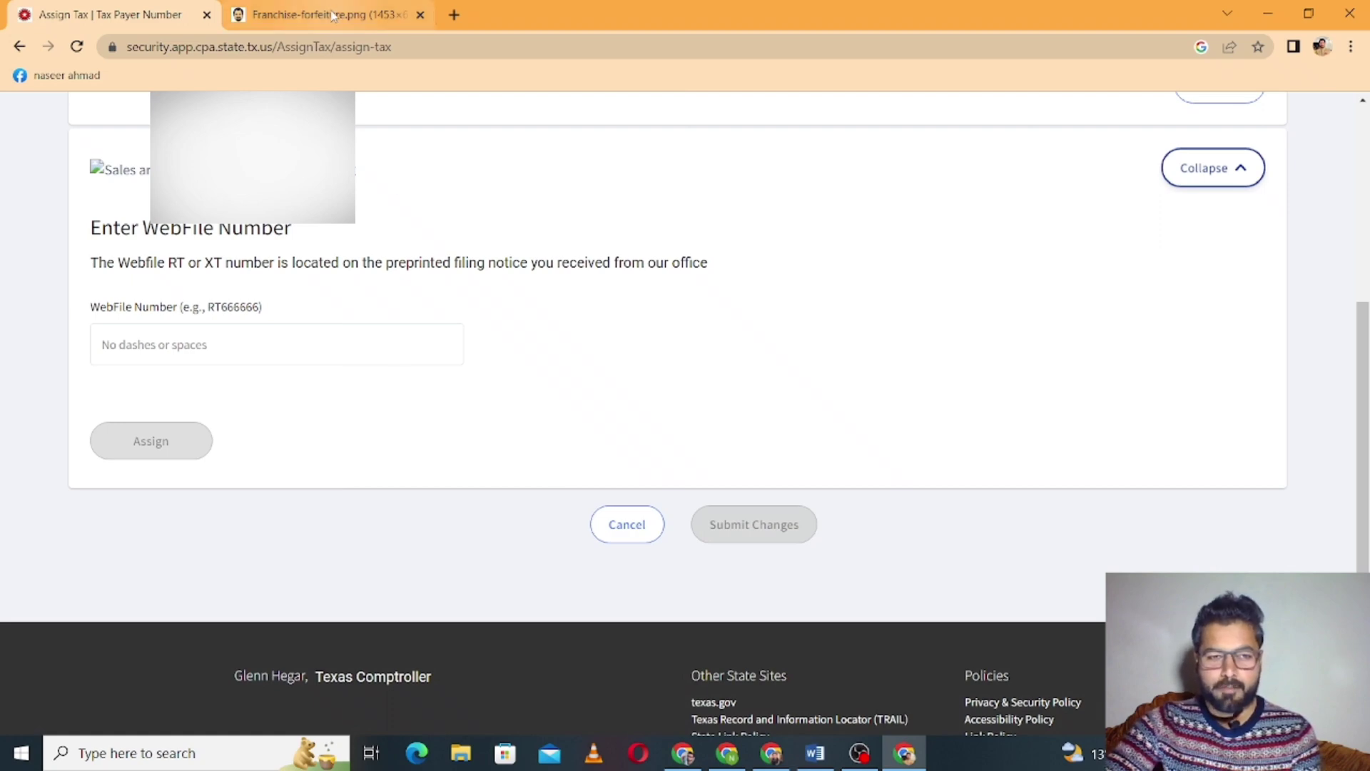
click(333, 14)
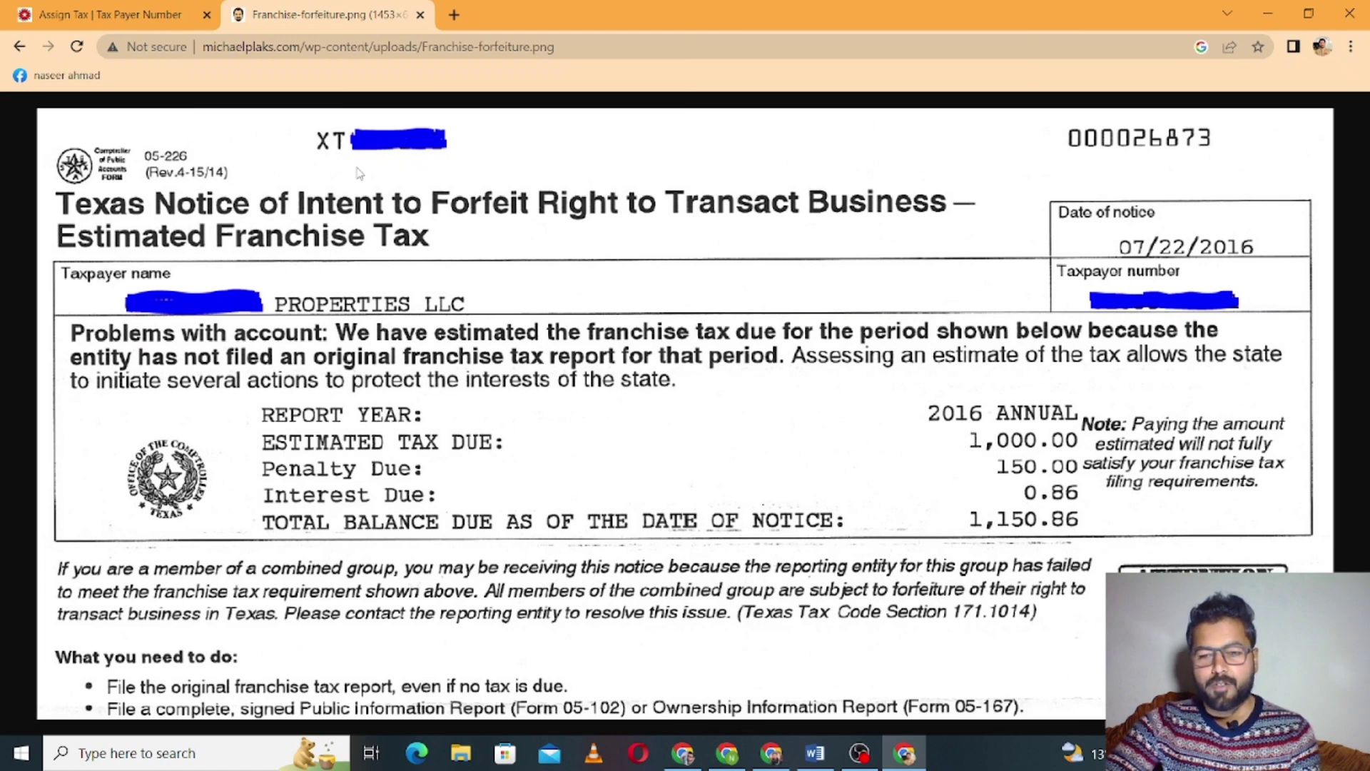
click(191, 11)
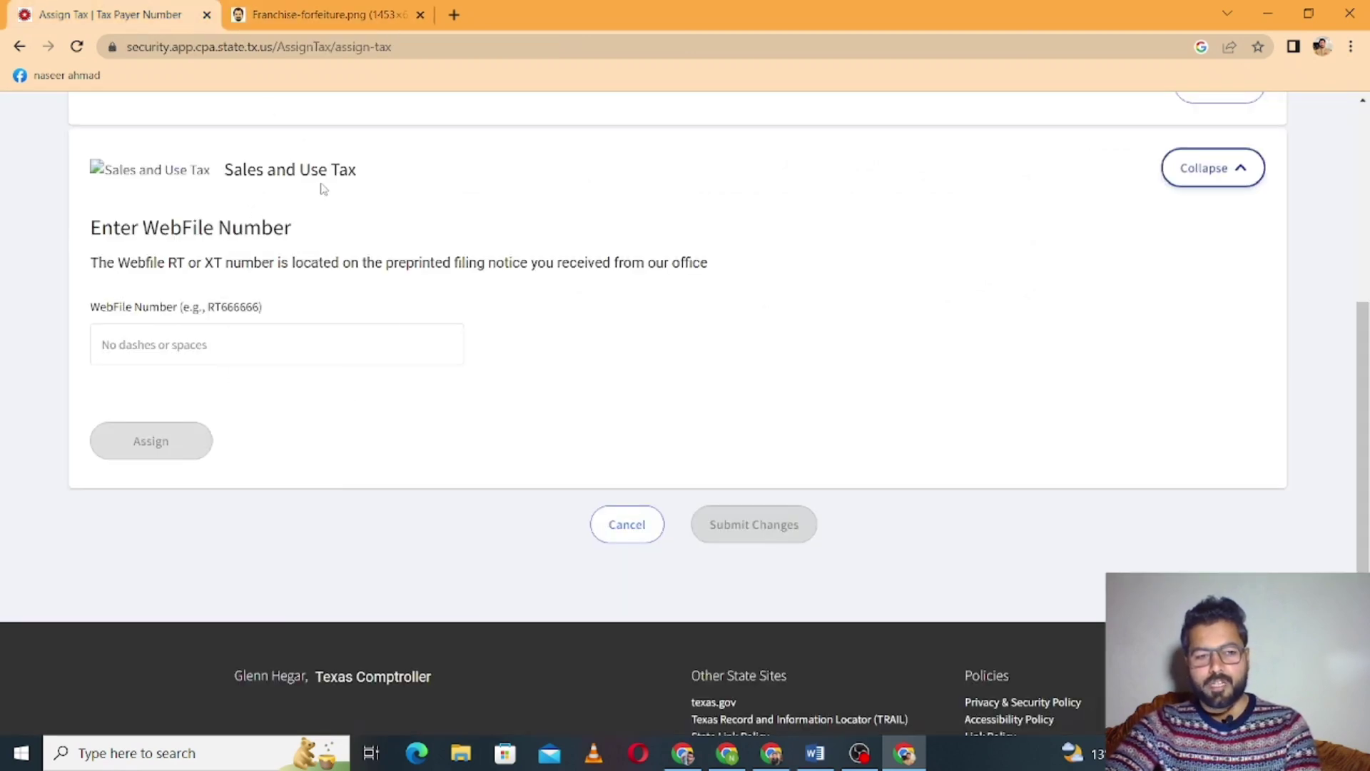
click(206, 345)
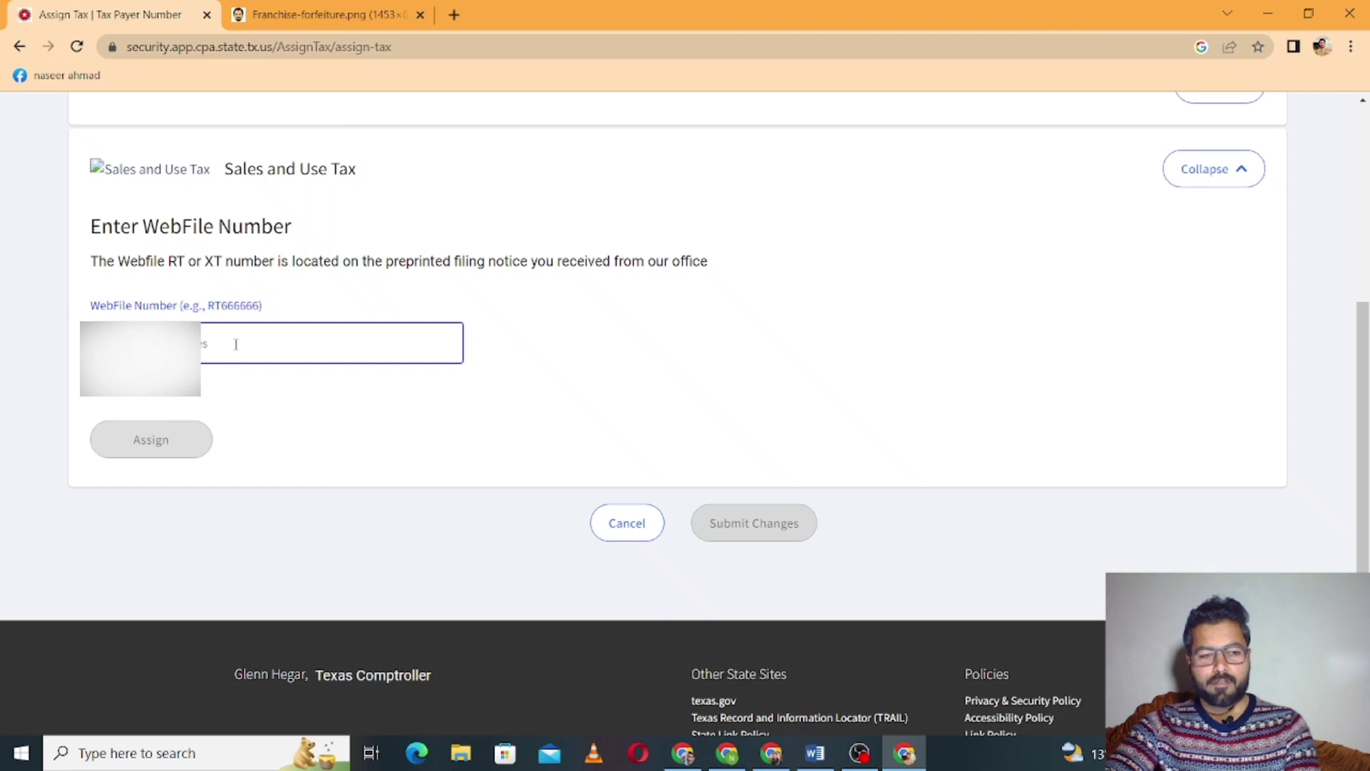
key(ctrl+v)
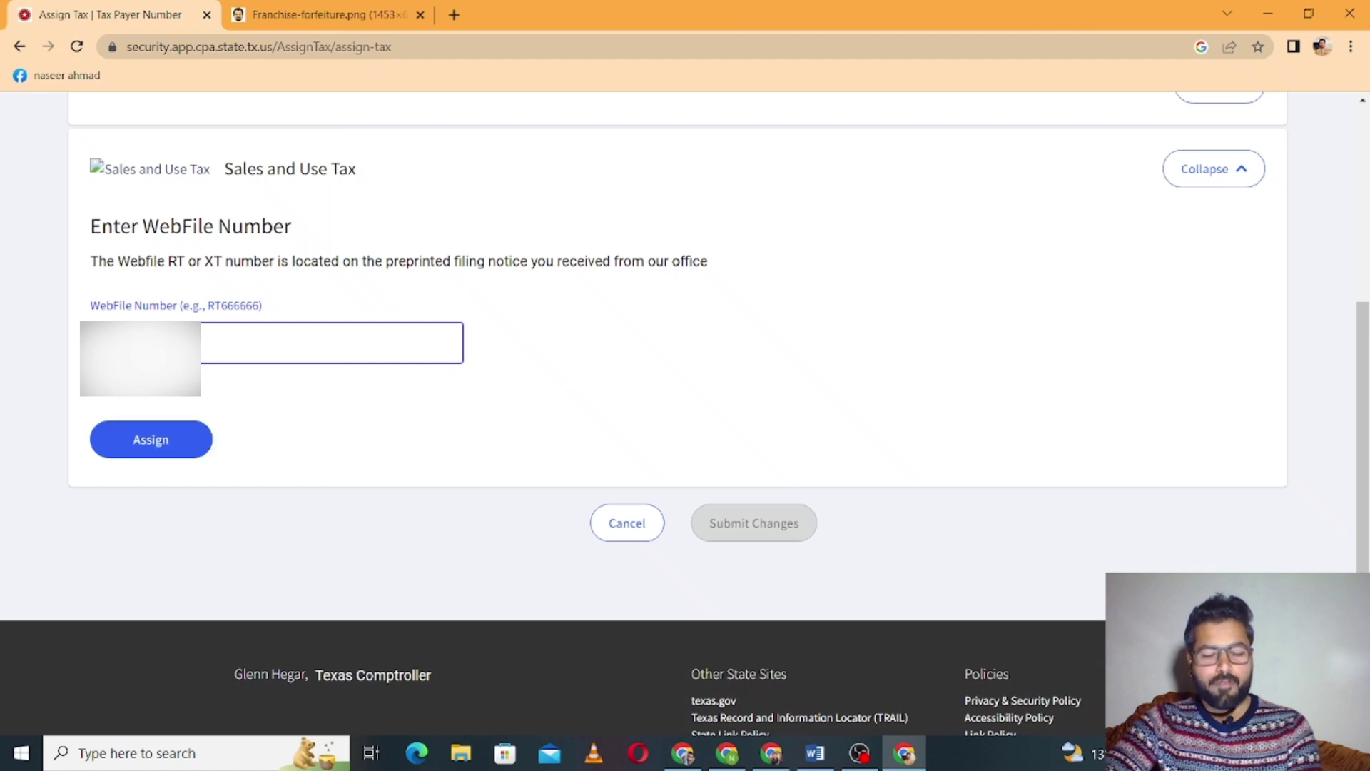
click(154, 444)
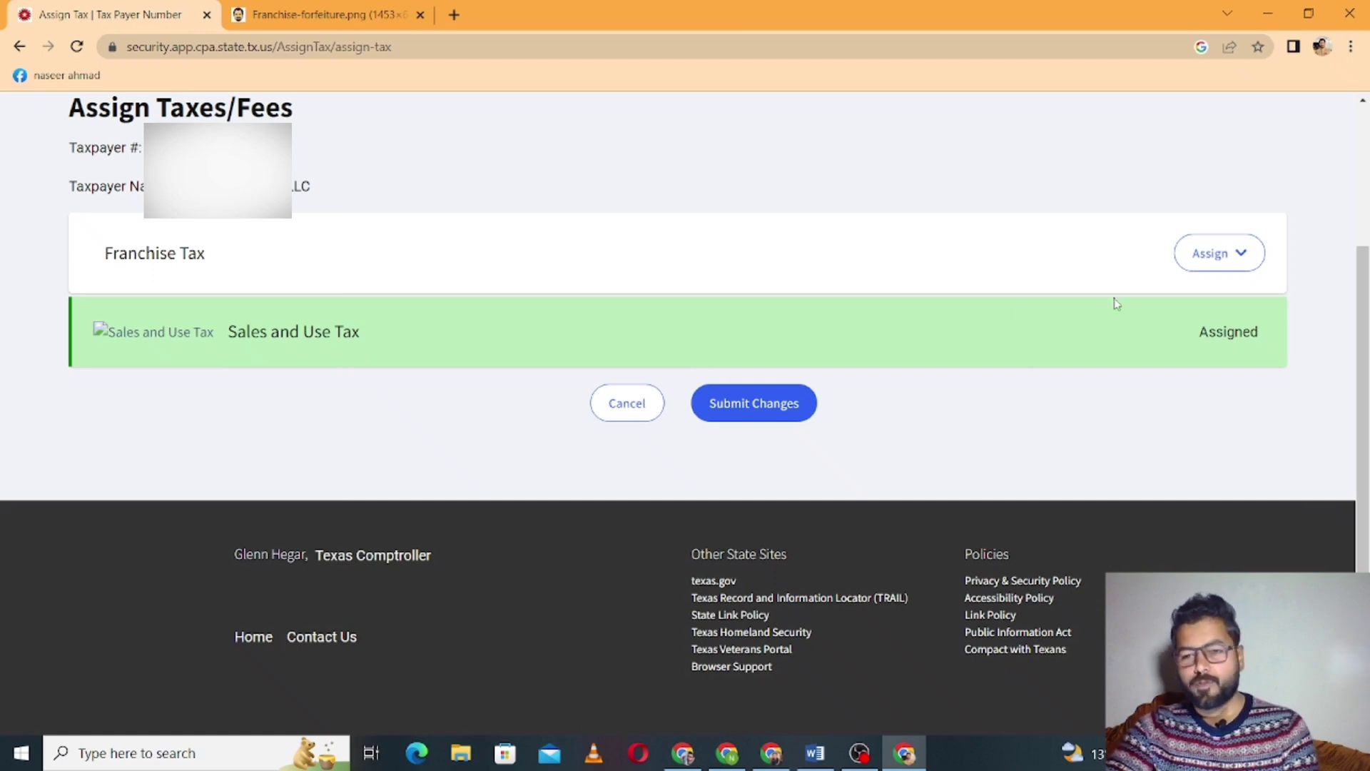
Step: Submit the tax assignment, agree to the confidentiality terms and continue to My Taxes/Fees
click(763, 417)
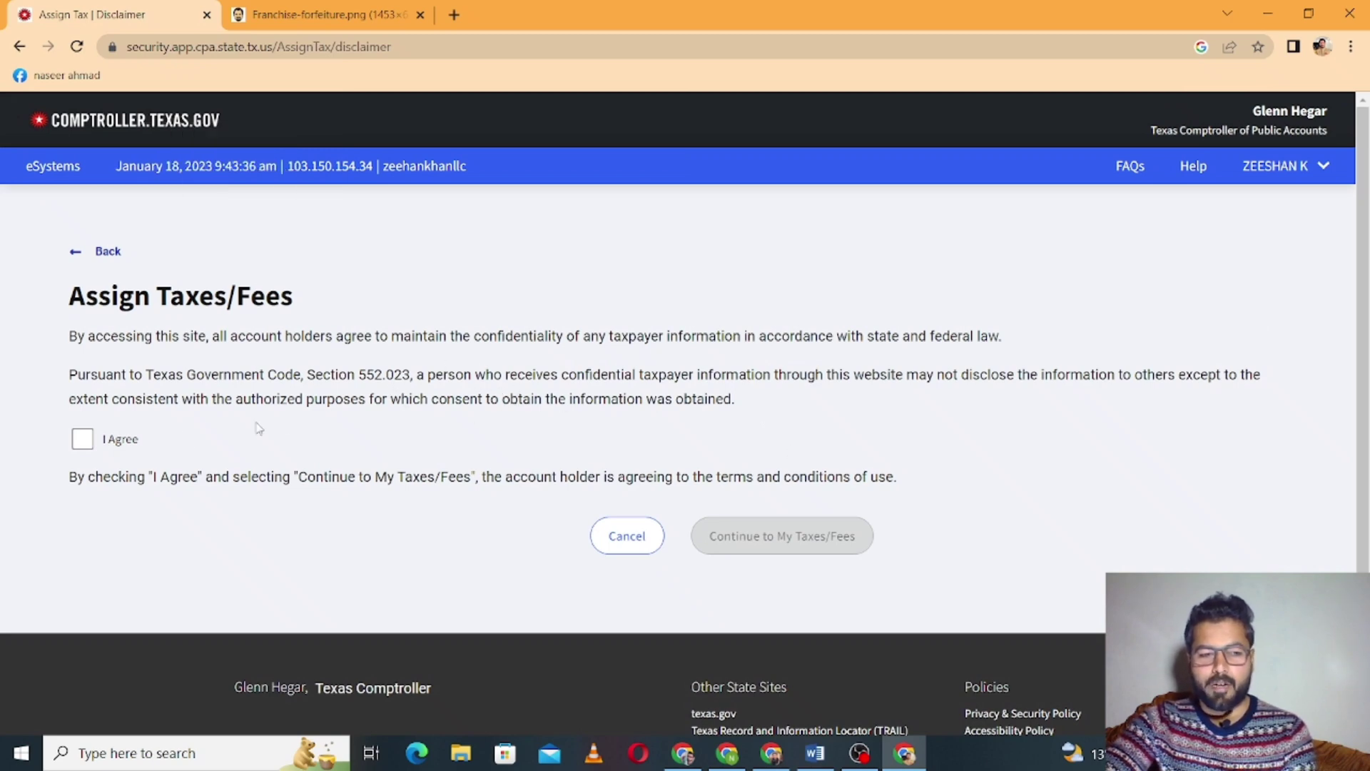
click(82, 440)
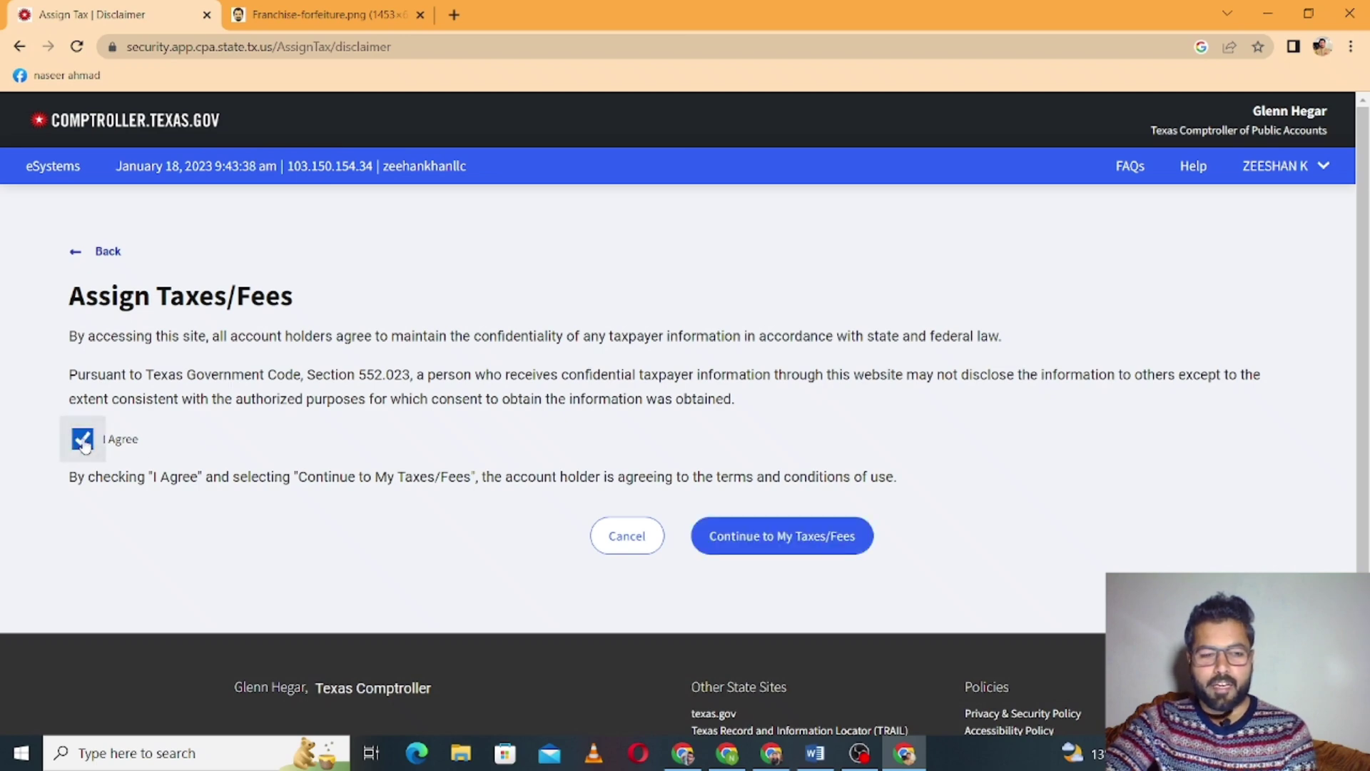
click(783, 537)
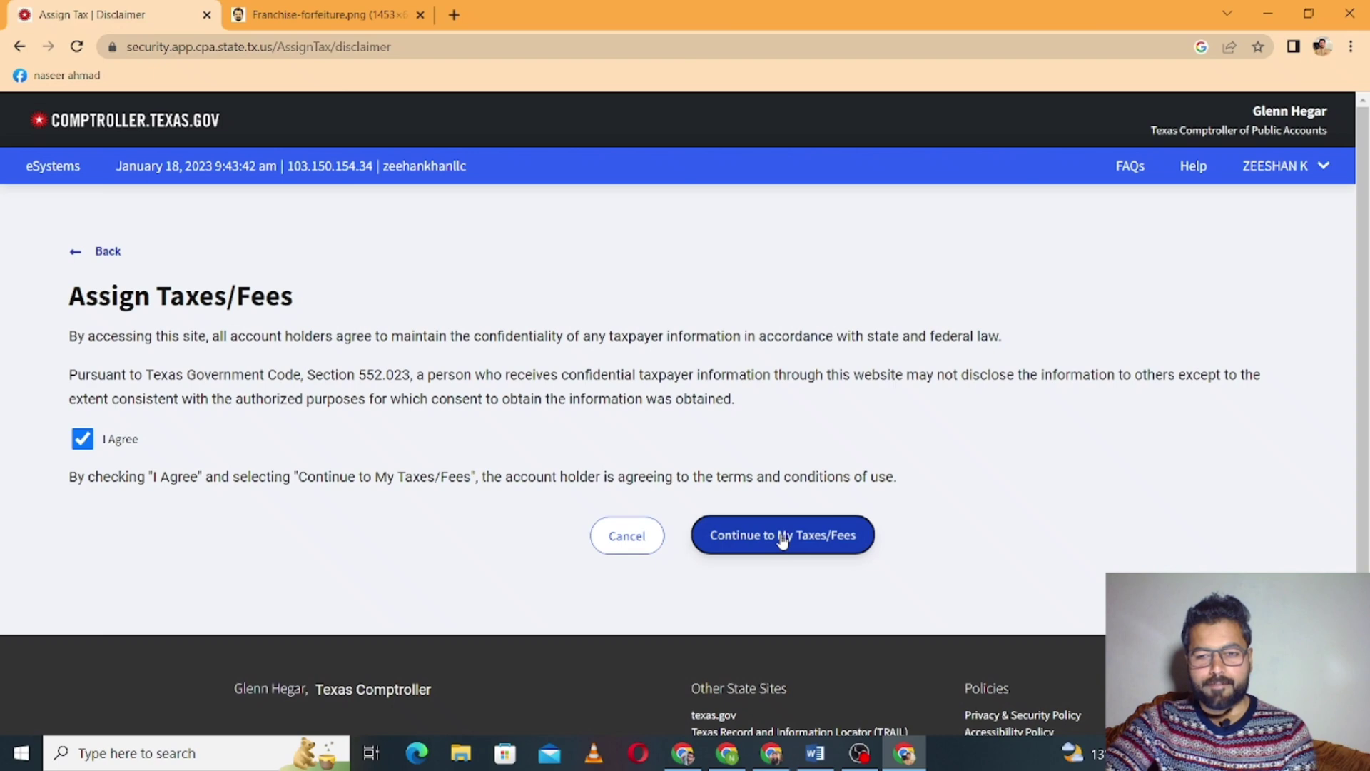
click(783, 537)
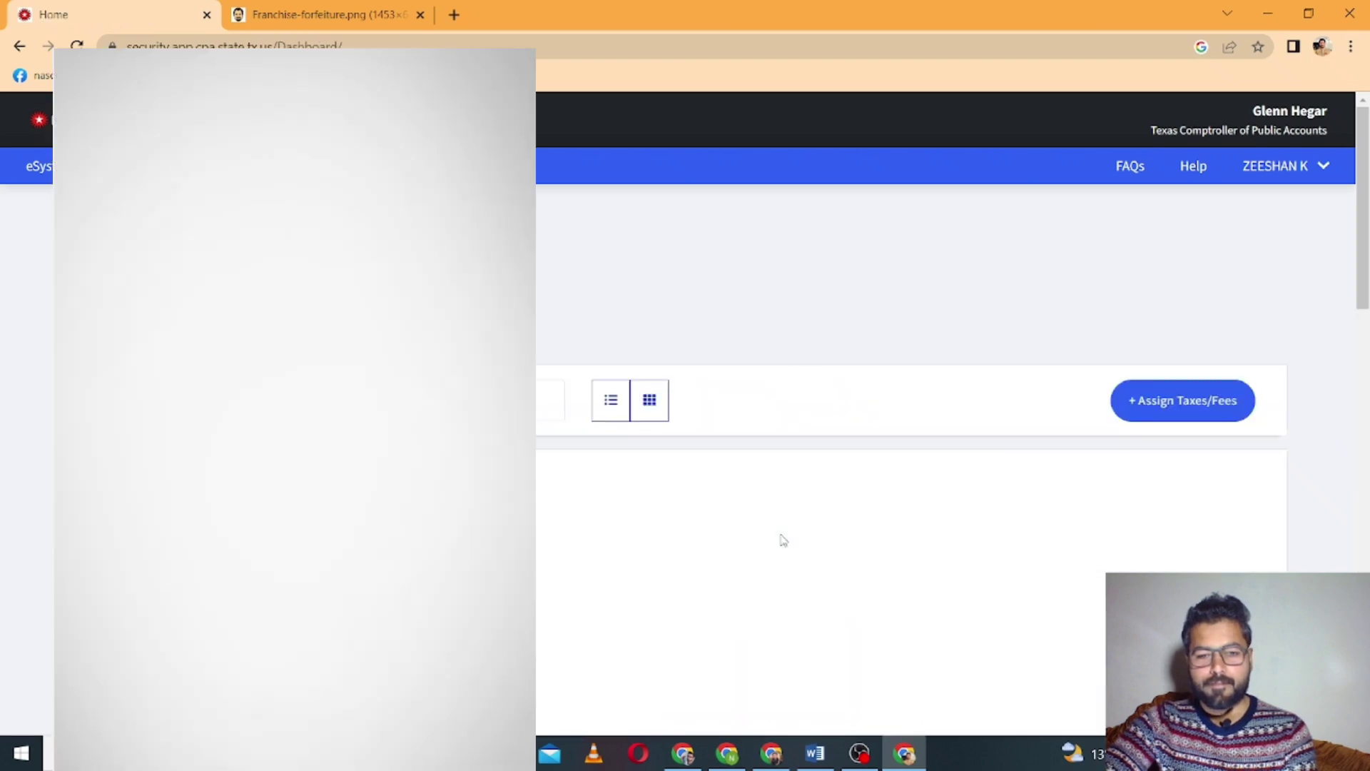
Step: Open File and Pay for the assigned Sales and Use Tax account and start filing an original return
scroll(783, 540, down, 4)
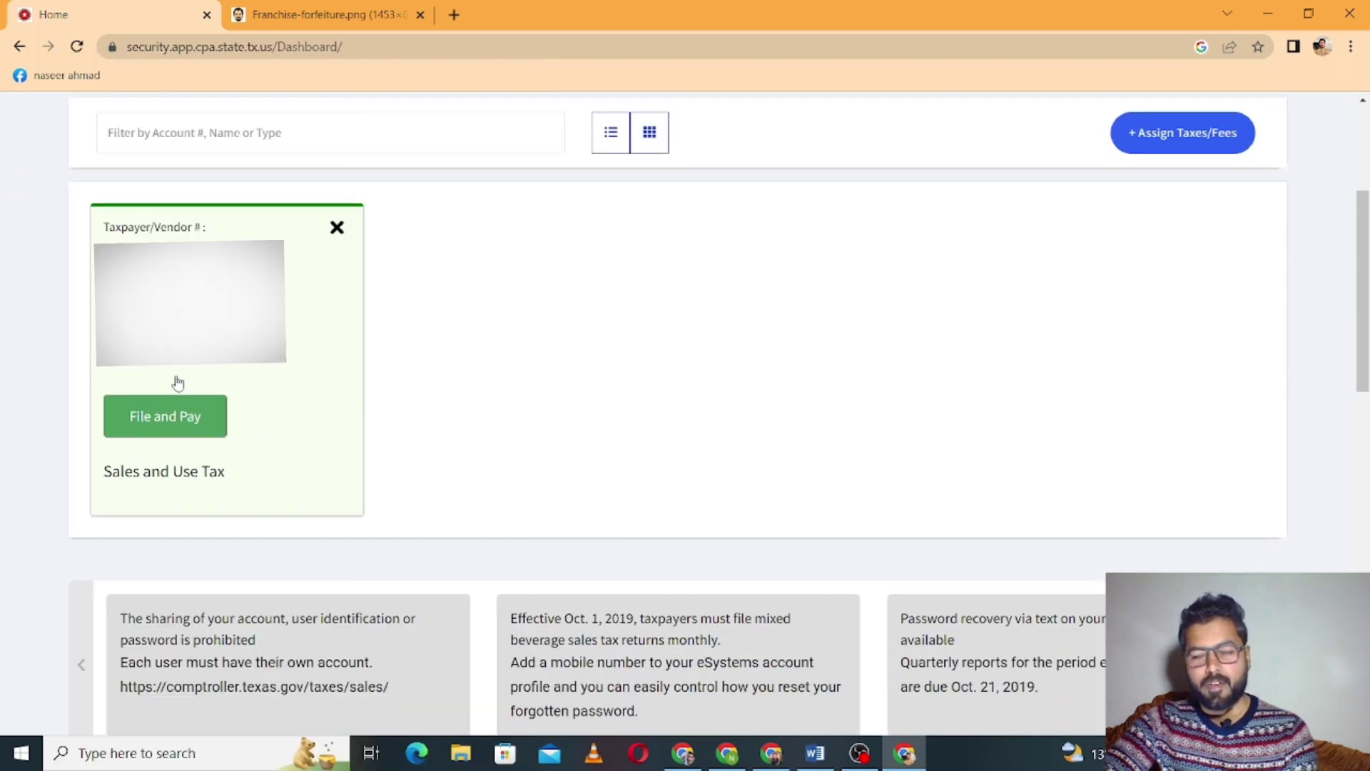
click(176, 428)
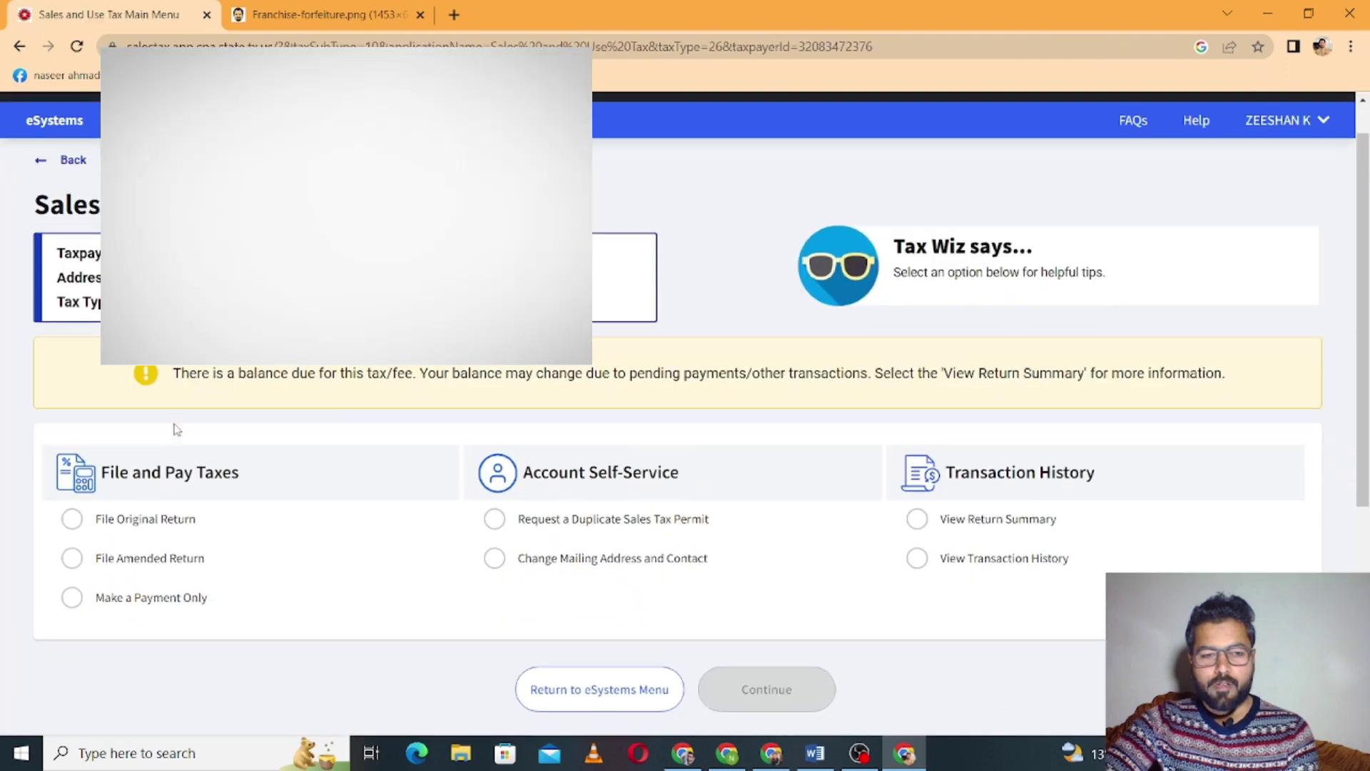
scroll(176, 428, down, 1)
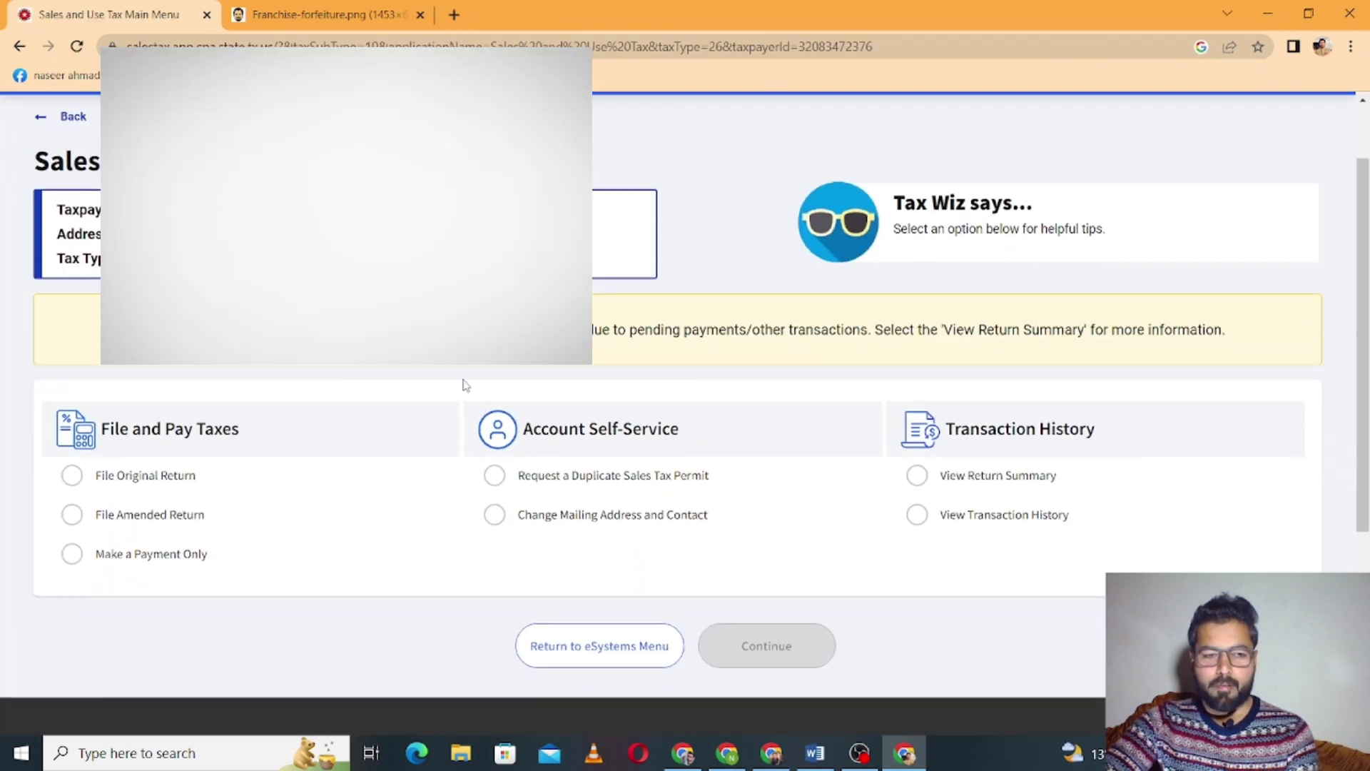
scroll(523, 392, down, 2)
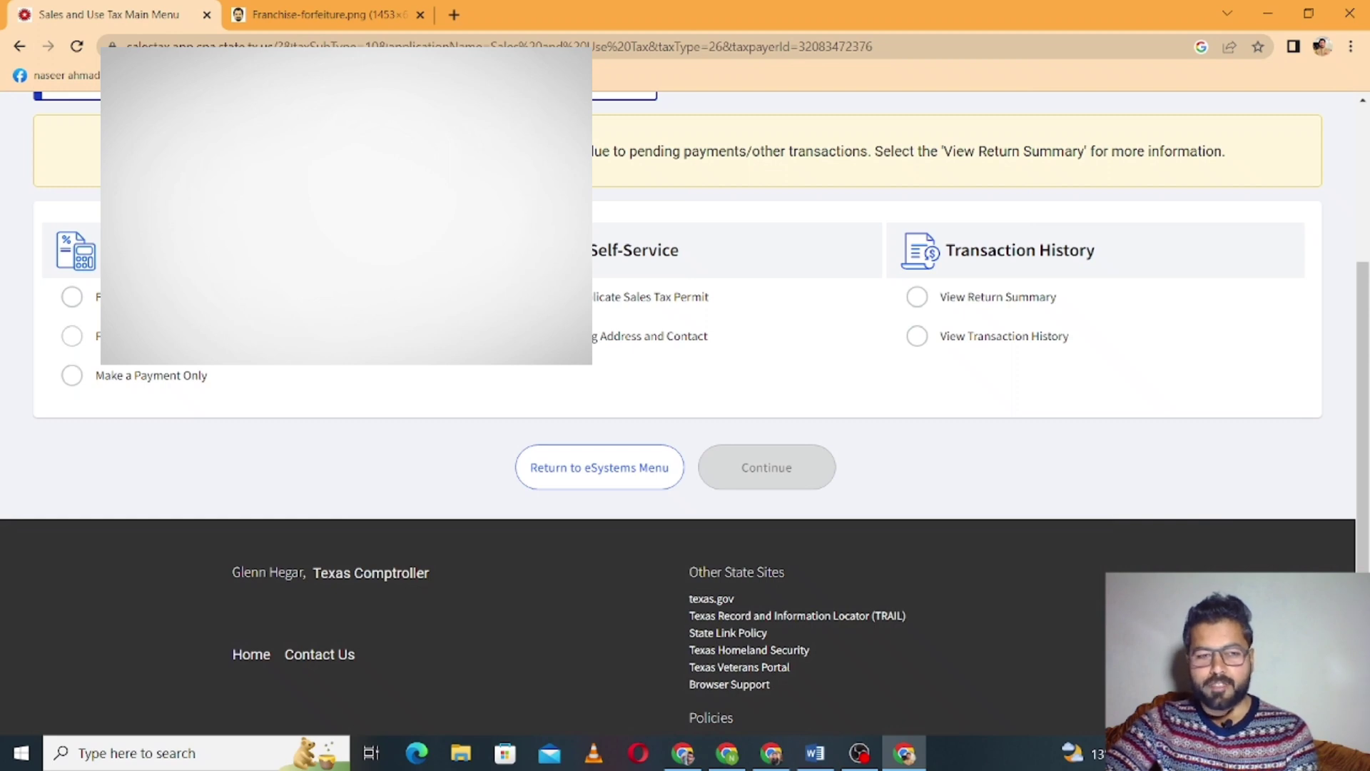
click(72, 298)
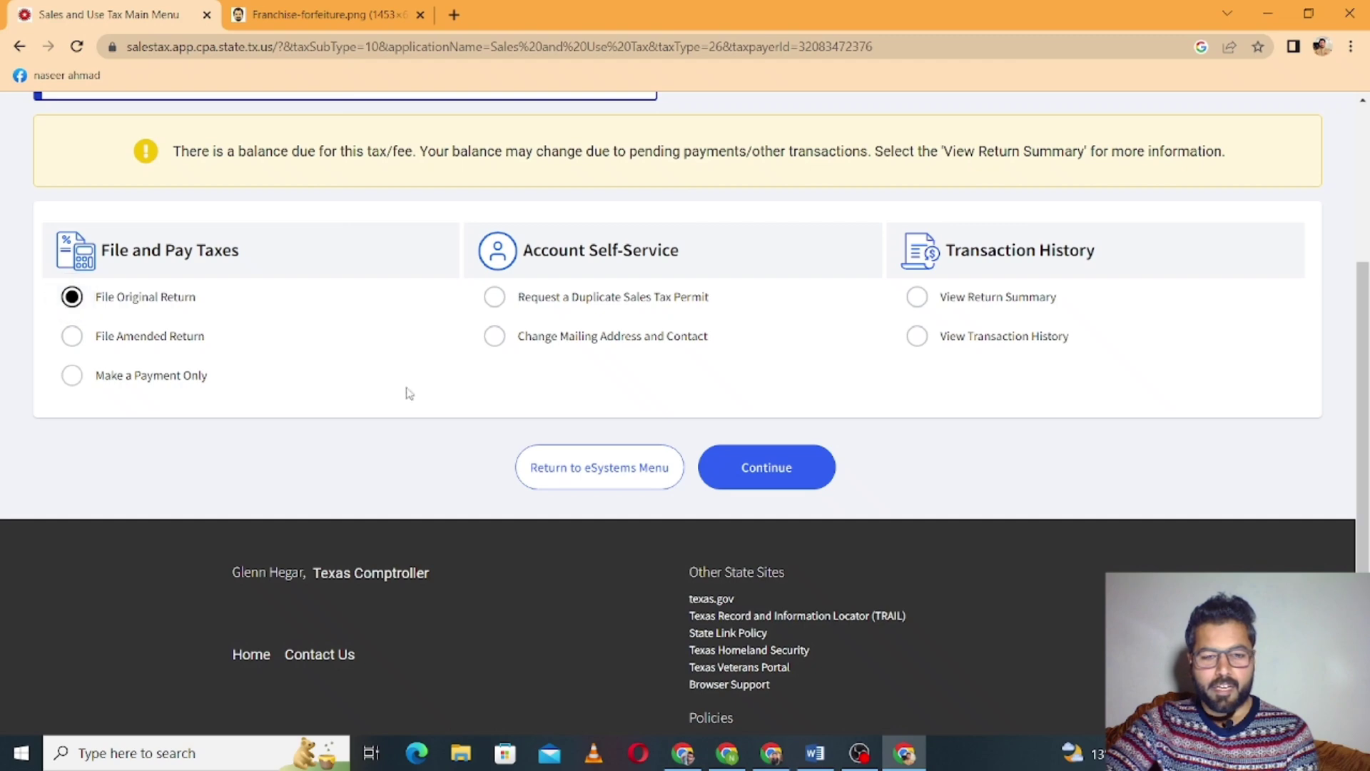
click(763, 467)
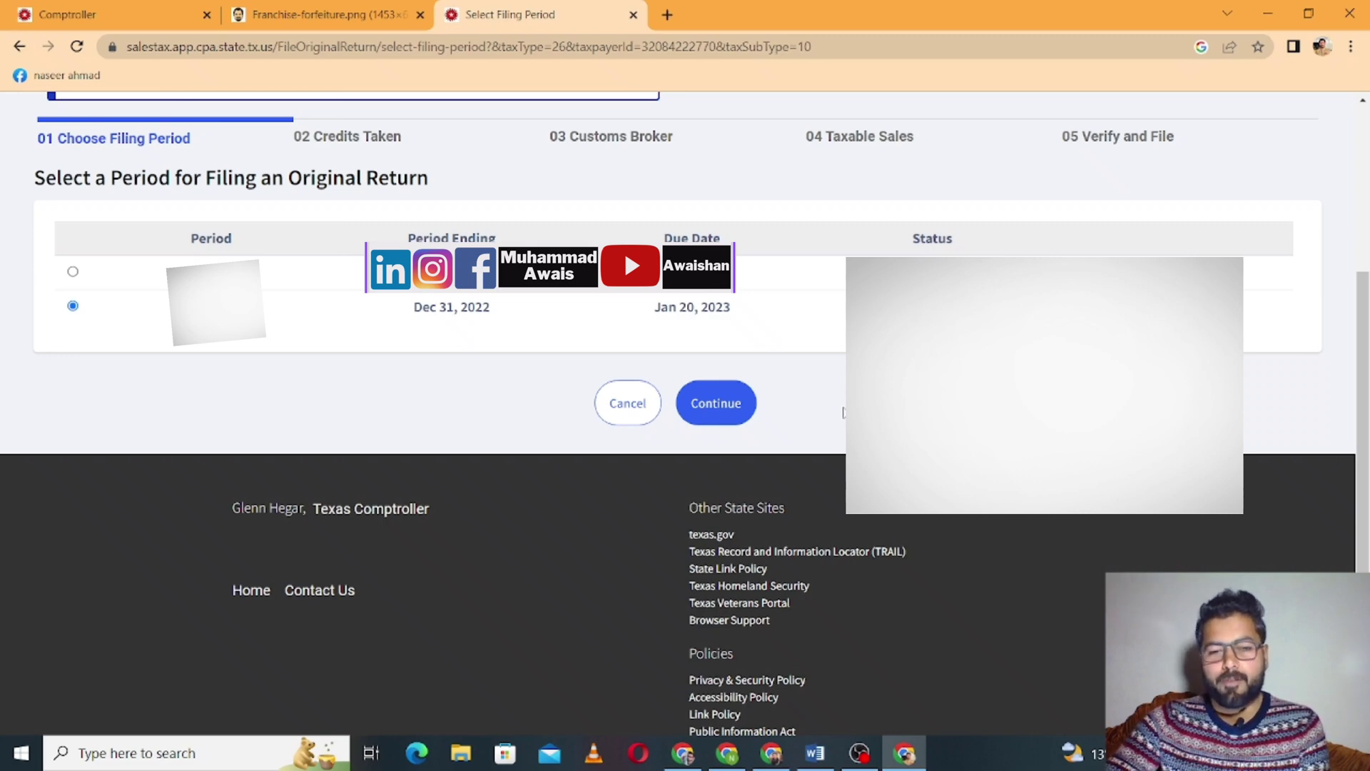
Step: Continue with the filing period ending Dec 31, 2022 and resume its previously started return
click(743, 406)
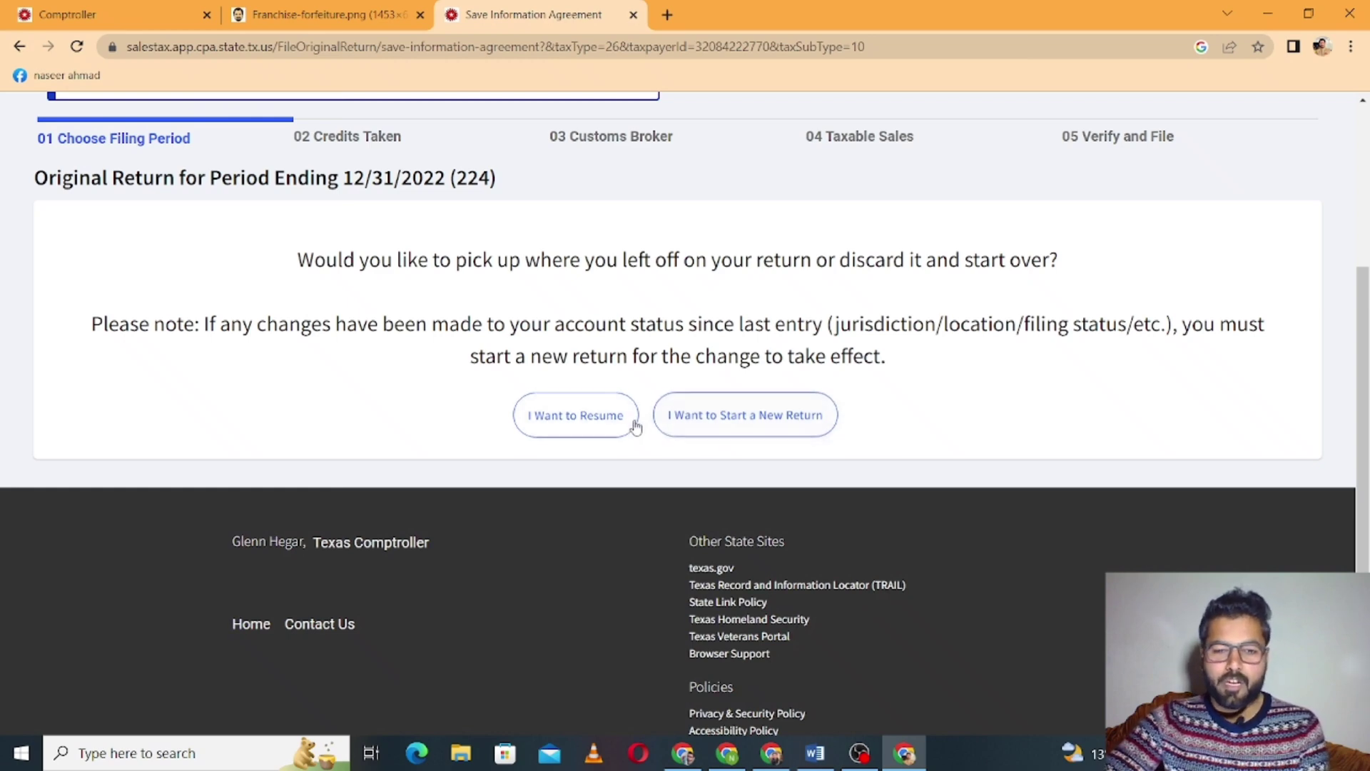
click(592, 424)
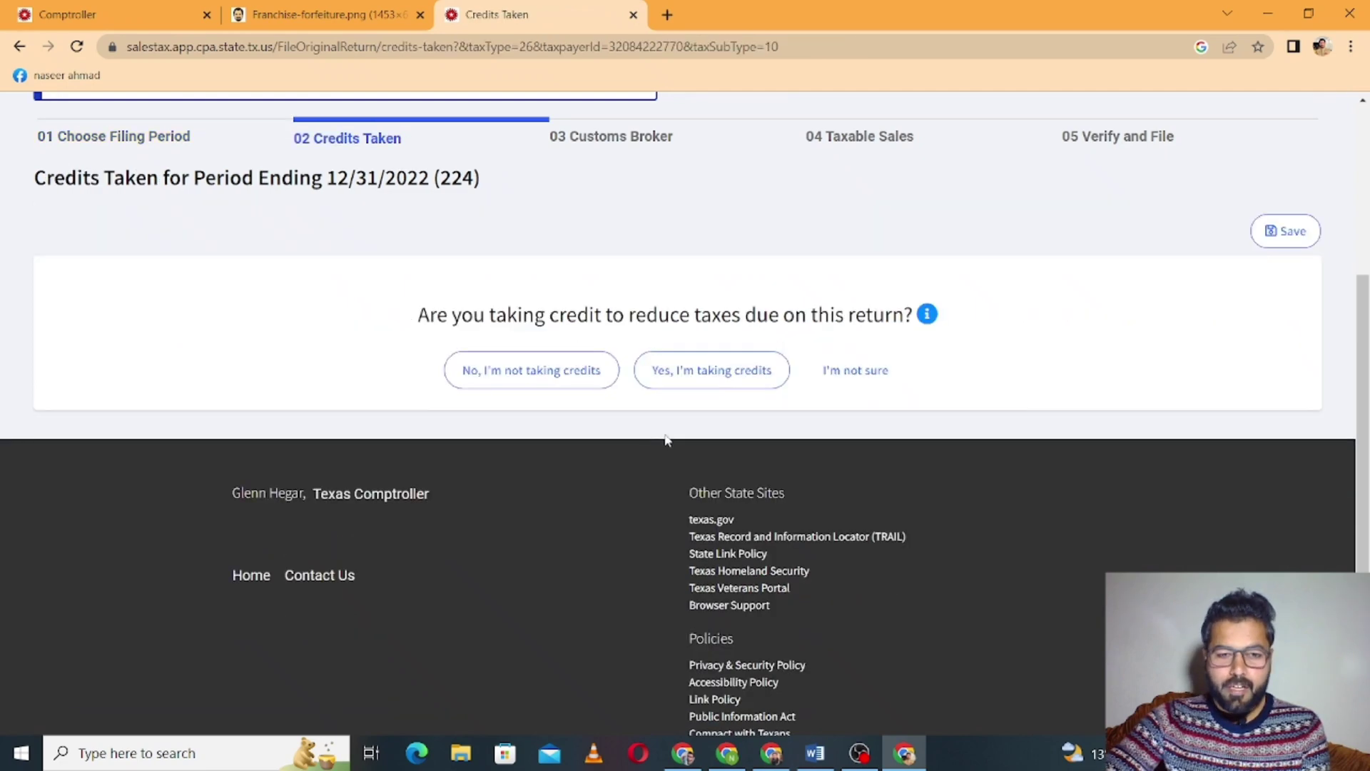
Step: Decline both credits and customs broker export refunds, and report no sales or purchases for the location, continuing to the return review
click(506, 382)
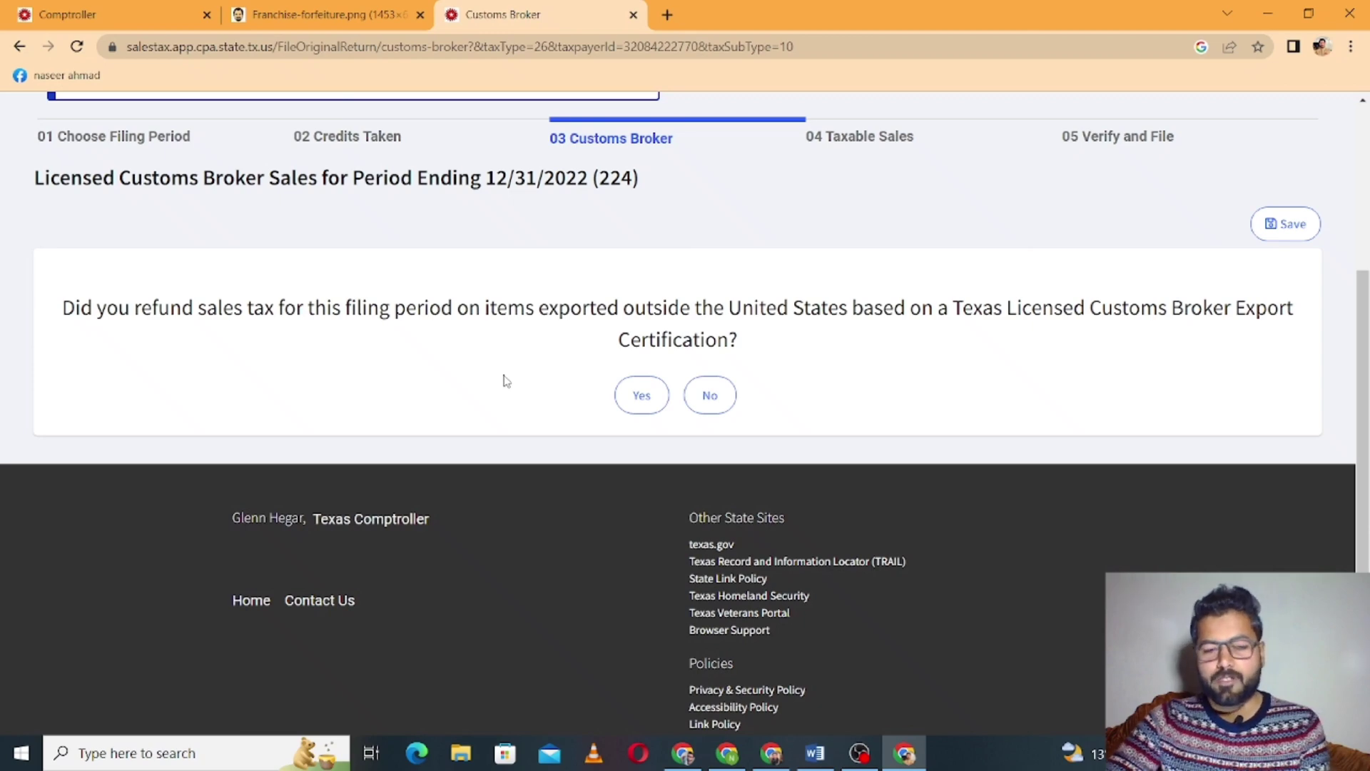
click(719, 399)
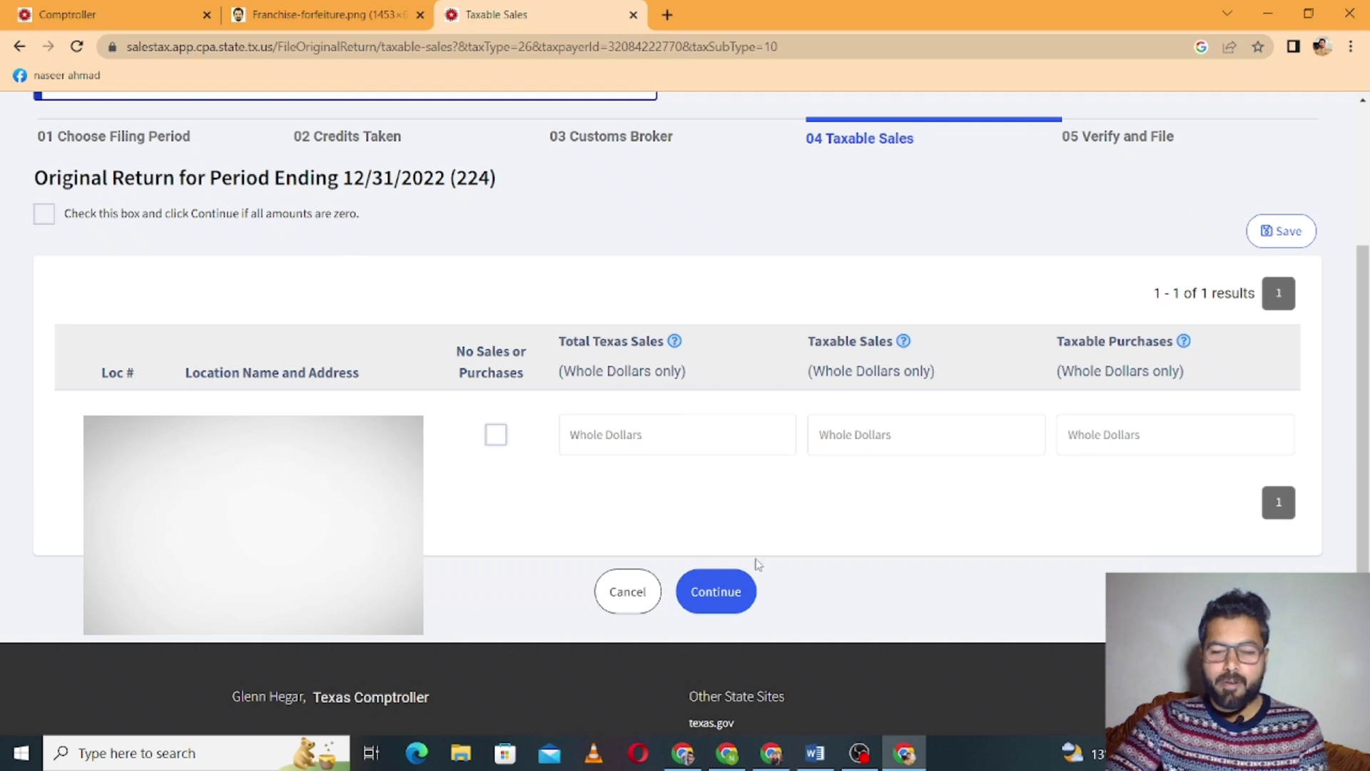
click(496, 435)
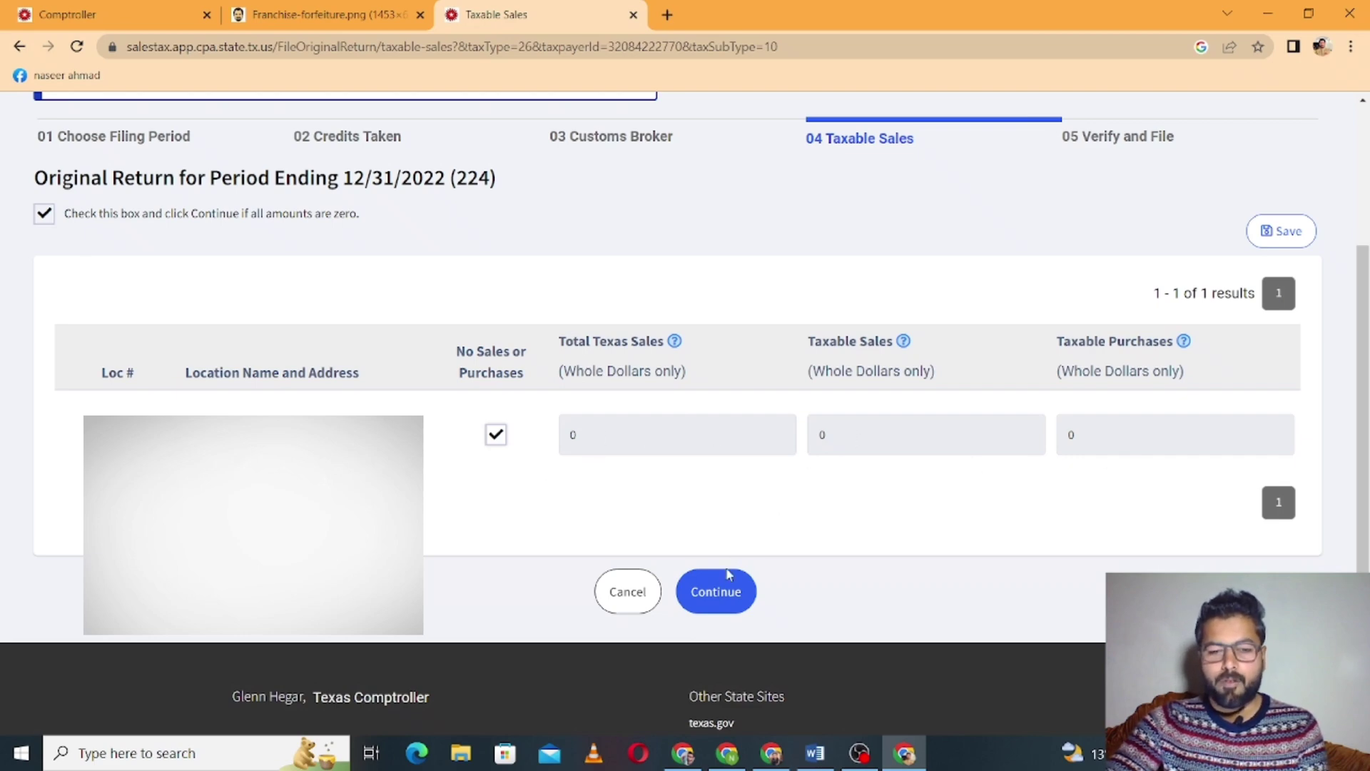
click(717, 590)
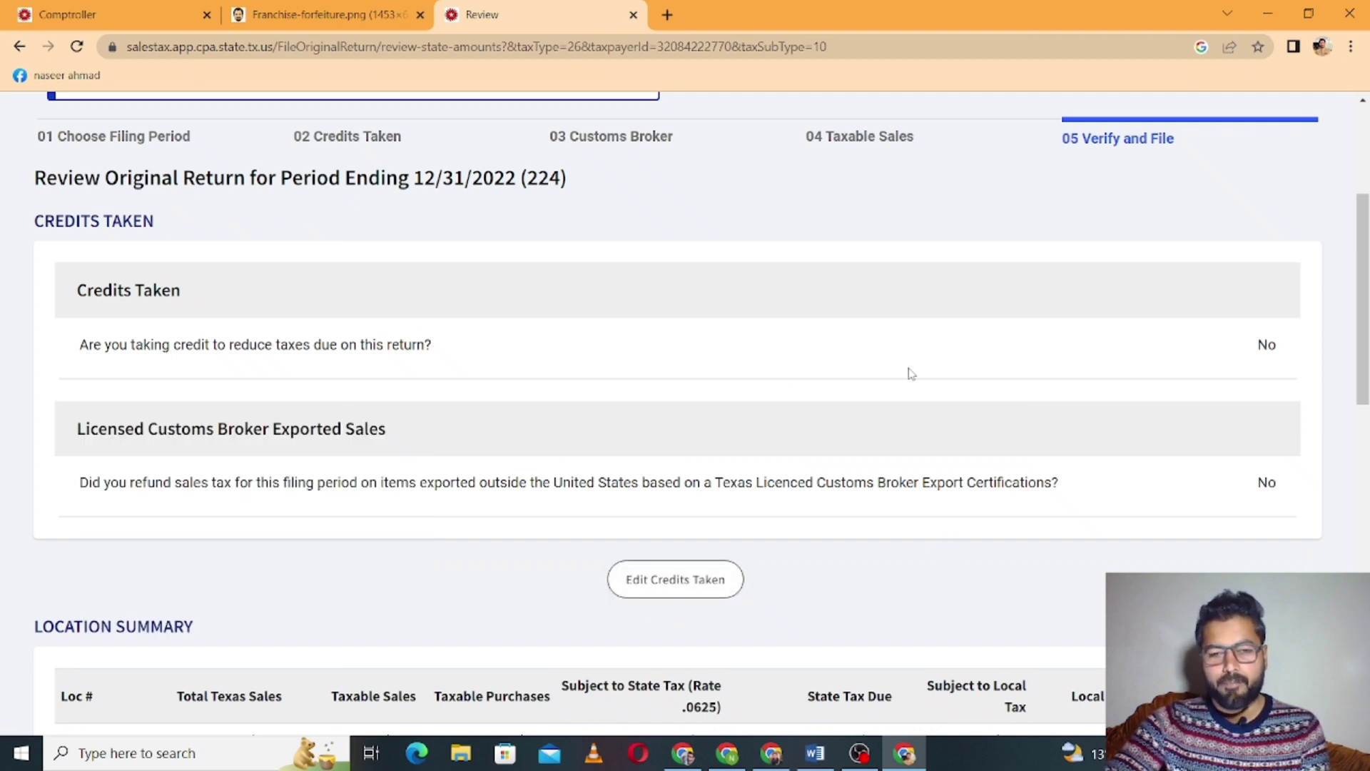
Step: Review the return's credit answers, location summary and total amount due, and submit the original return
scroll(1068, 412, down, 1)
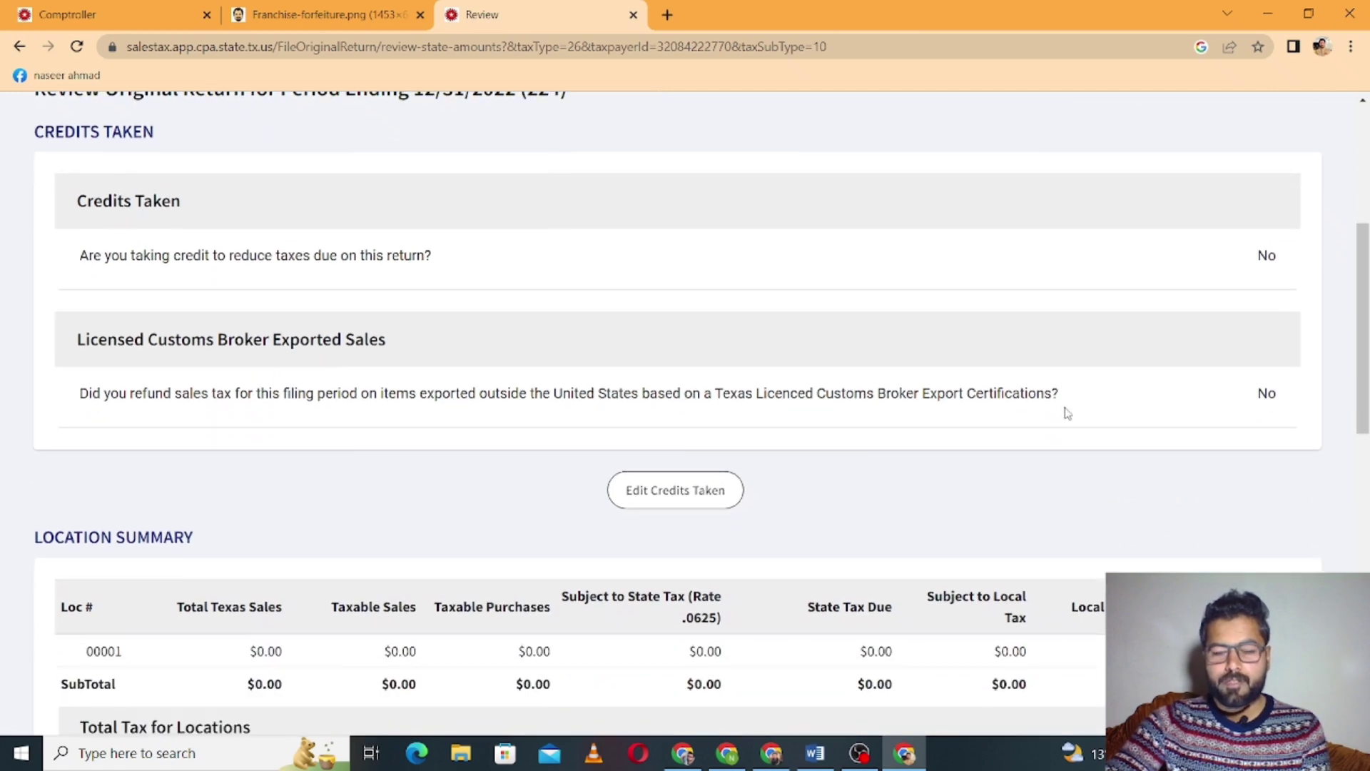
scroll(1014, 400, down, 3)
scroll(958, 379, up, 2)
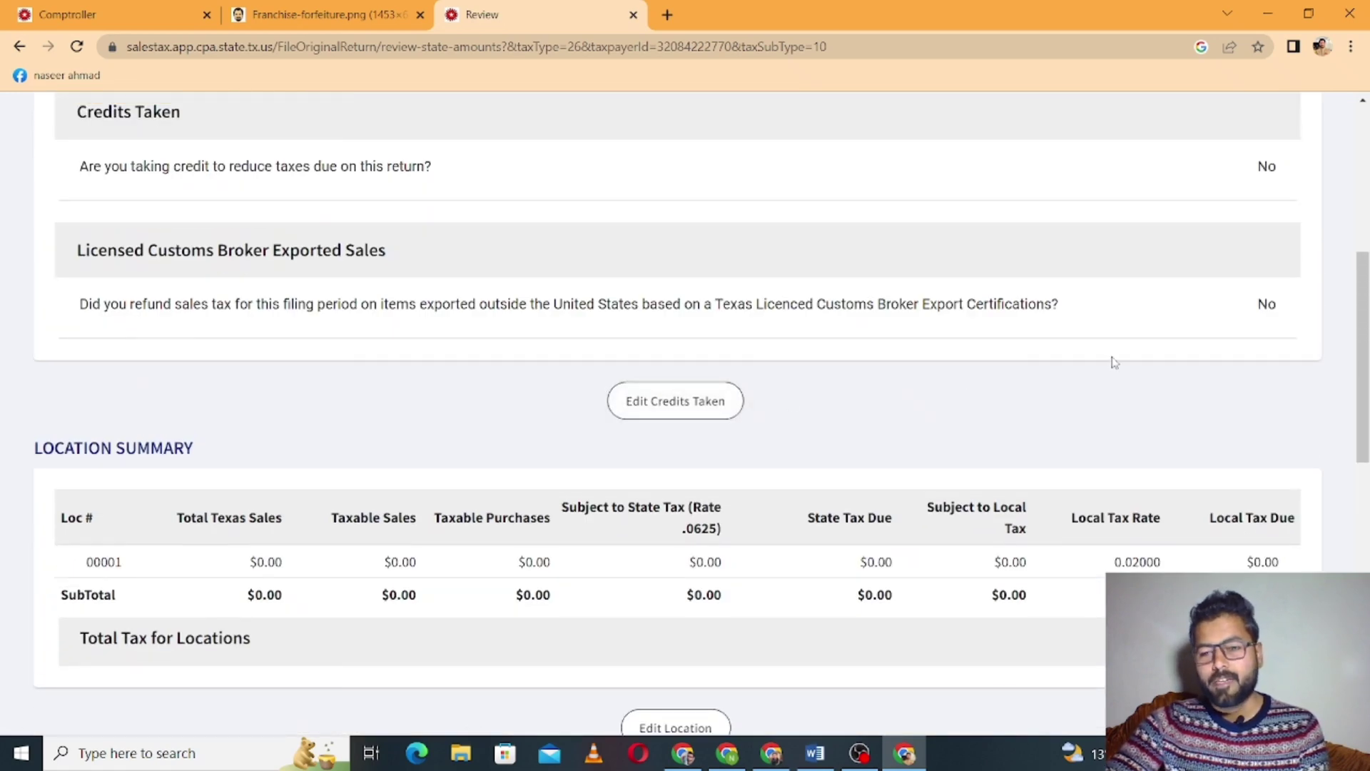
scroll(1114, 362, down, 2)
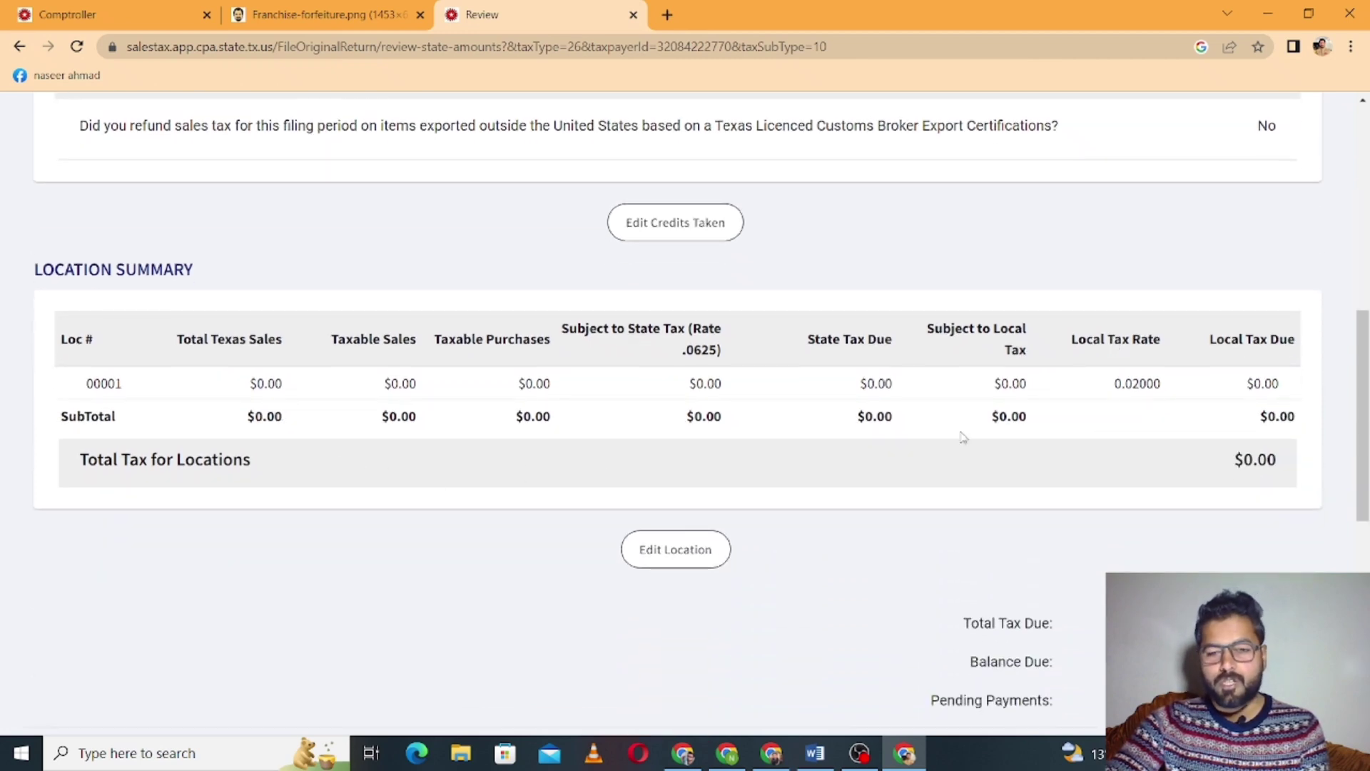
scroll(1206, 417, down, 3)
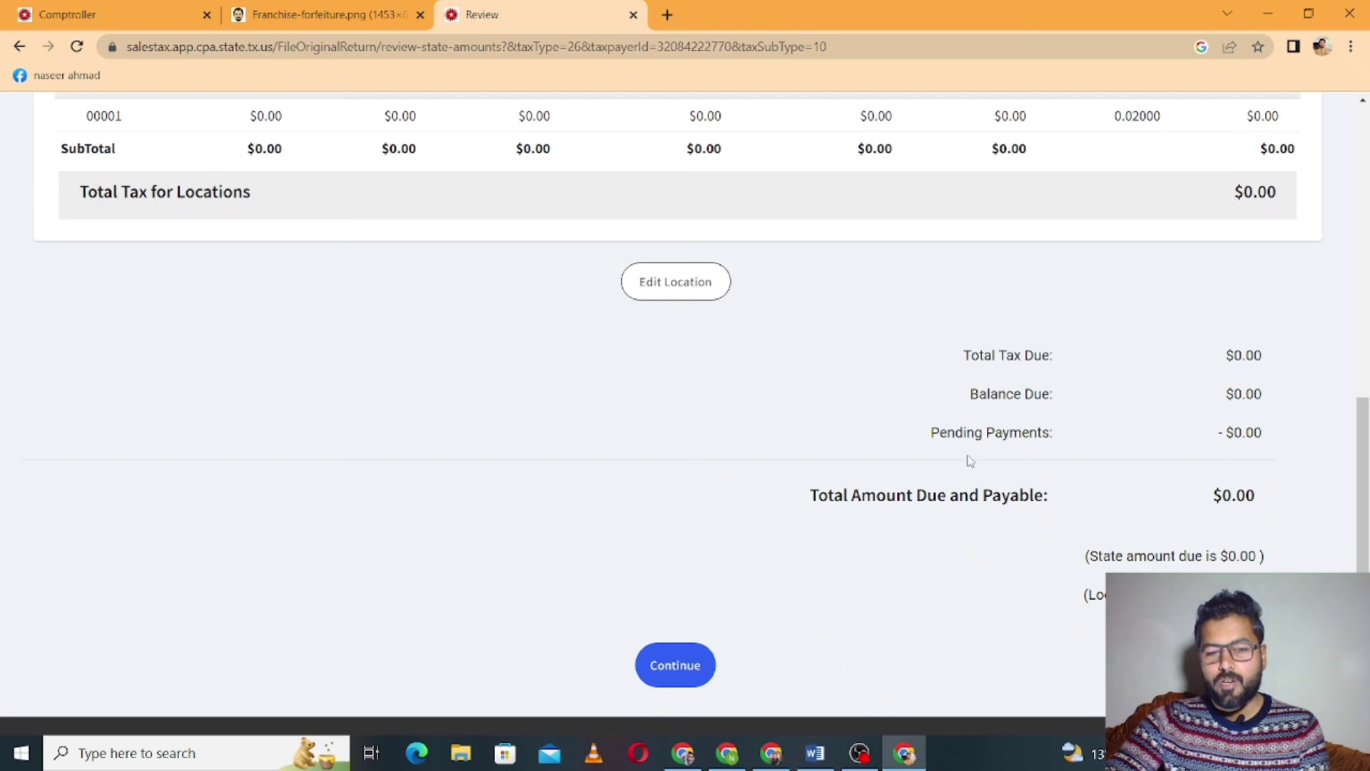
click(678, 664)
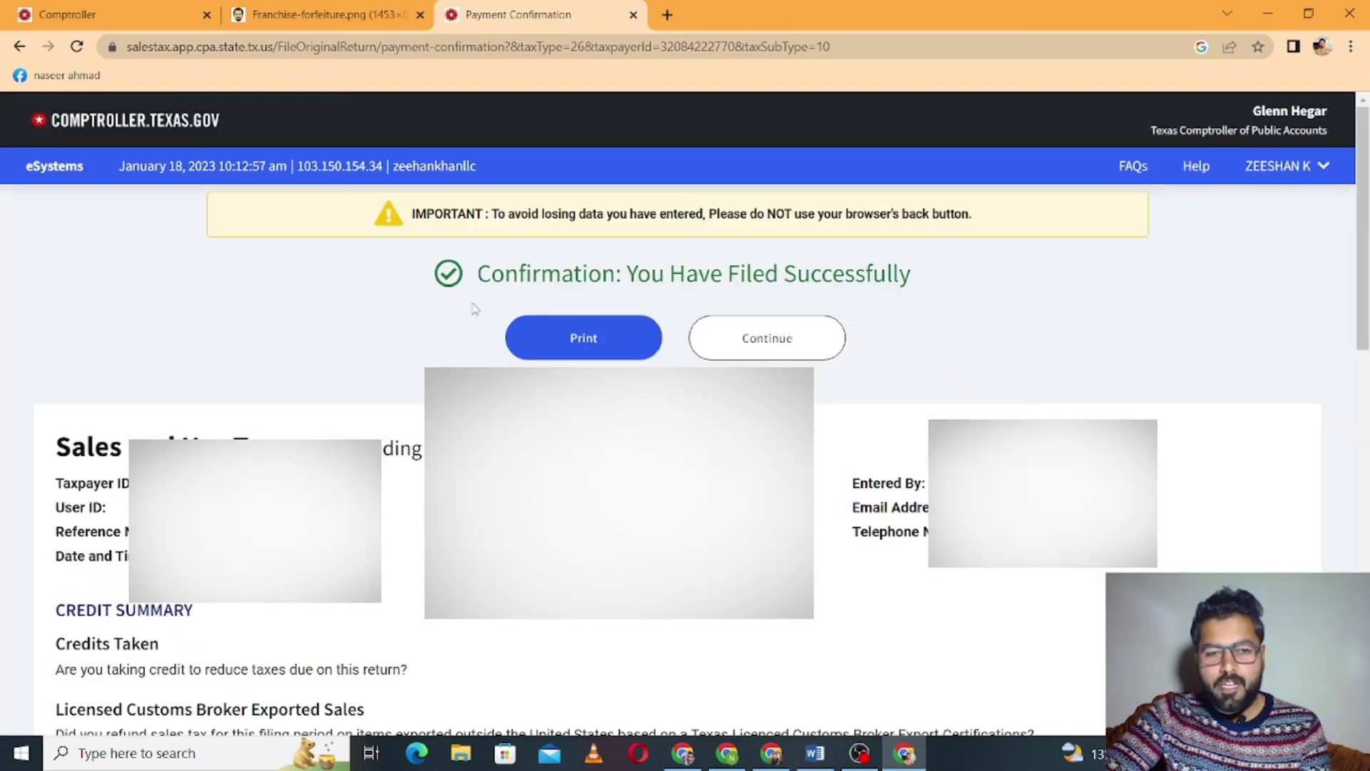